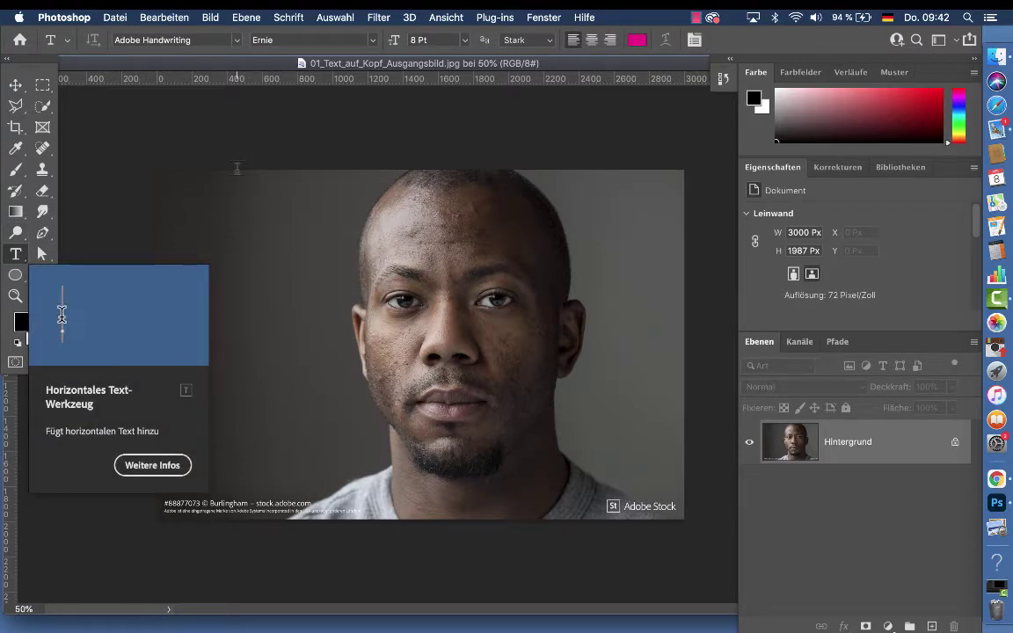
Step: Draw a paragraph text frame of about 2307 × 1987 px across the portrait, creating layer 'Ebene 1'
{"action": "left_click_drag", "start_coordinate": [236, 167], "coordinate": [631, 534]}
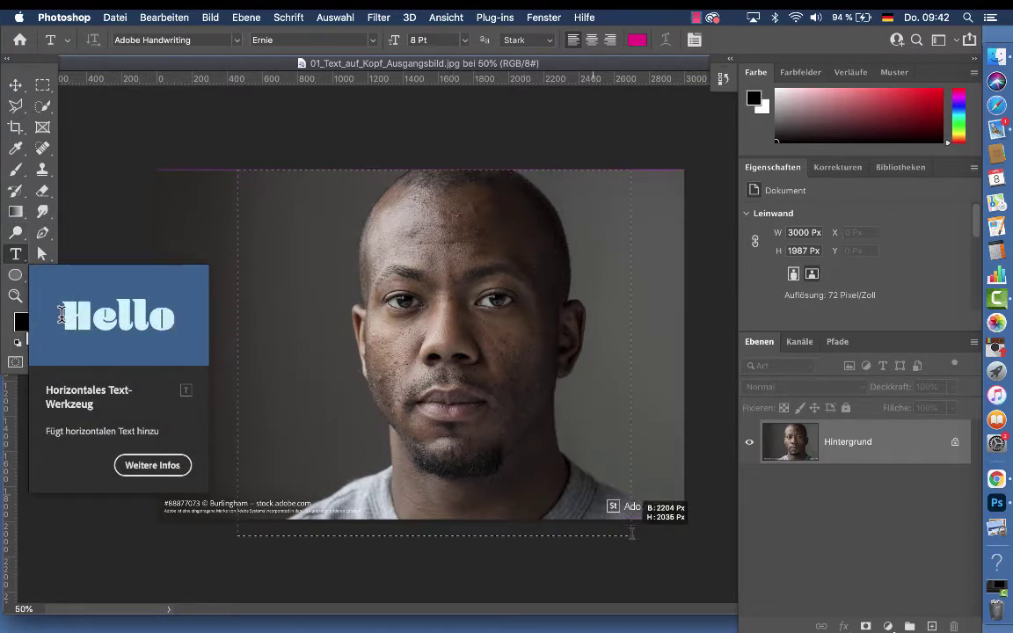
{"action": "left_click_drag", "start_coordinate": [631, 534], "coordinate": [643, 519]}
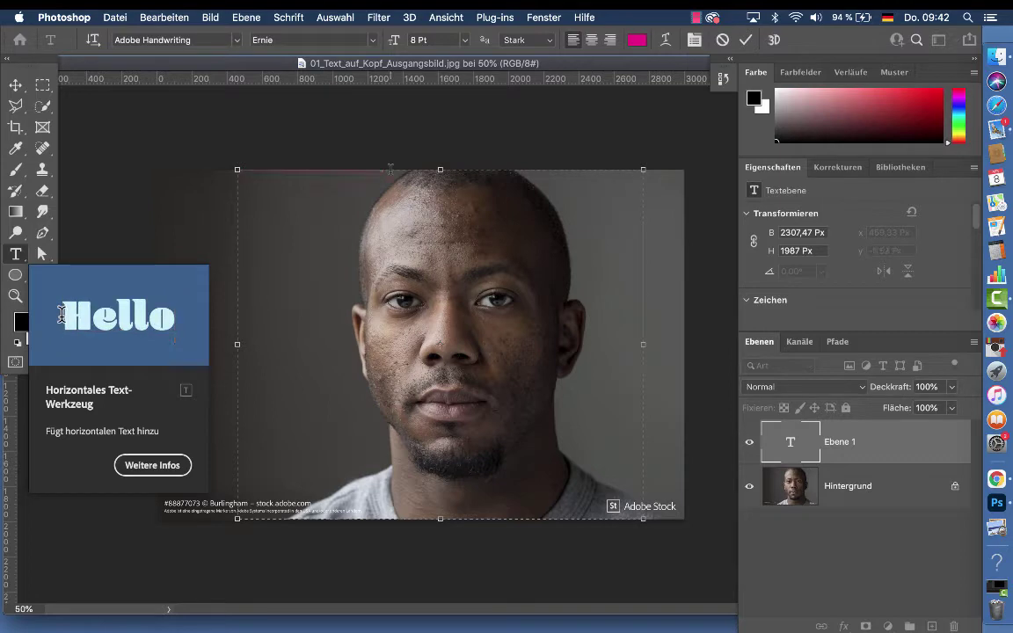
Step: Insert placeholder text into the text frame and select it
{"action": "left_click", "coordinate": [288, 17]}
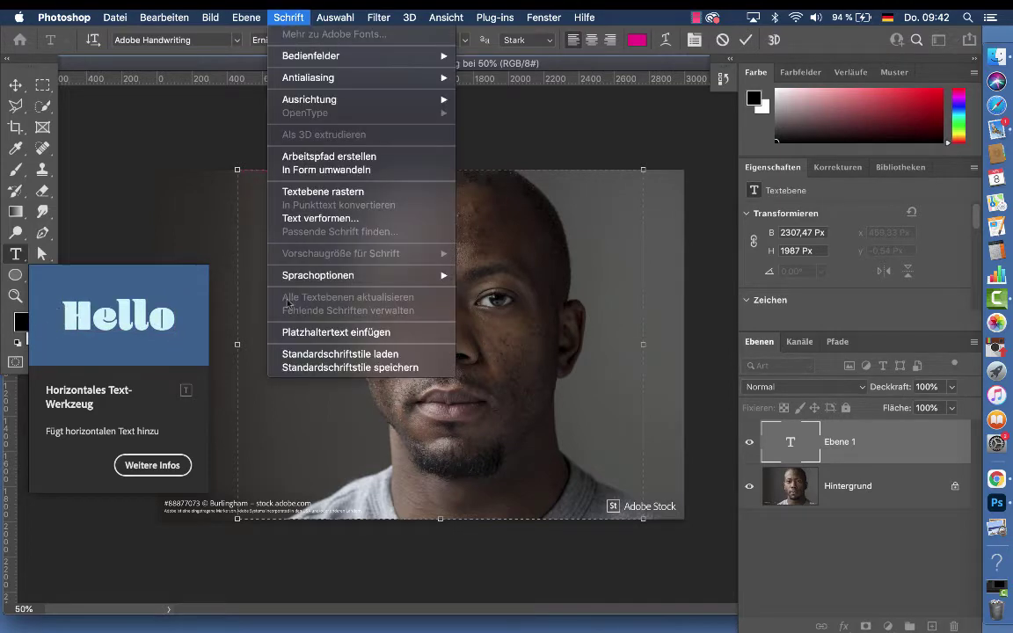
{"action": "left_click", "coordinate": [306, 332]}
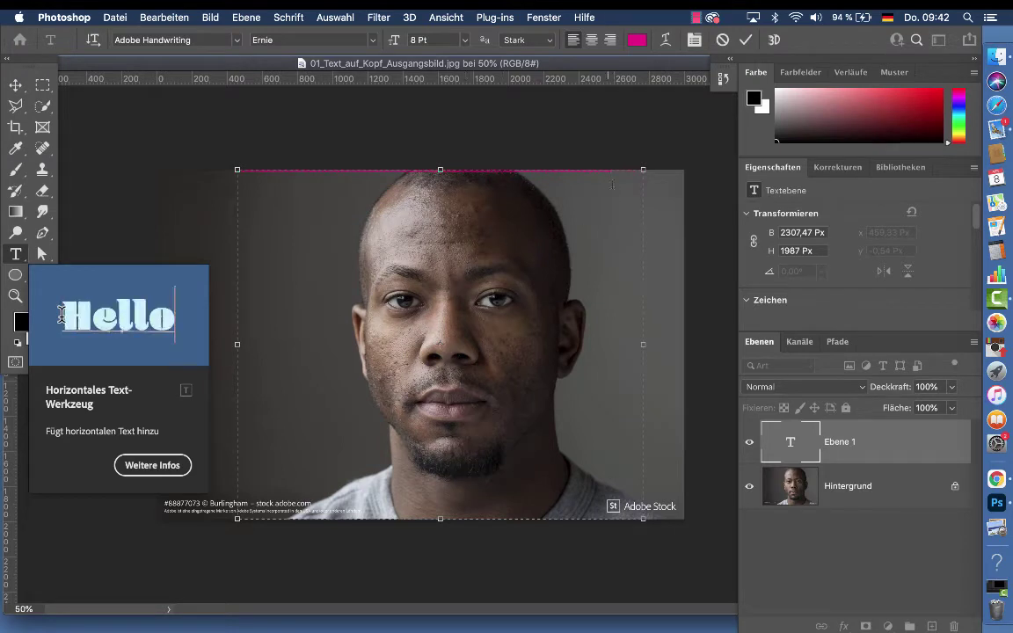
{"action": "left_click_drag", "start_coordinate": [617, 171], "coordinate": [237, 170]}
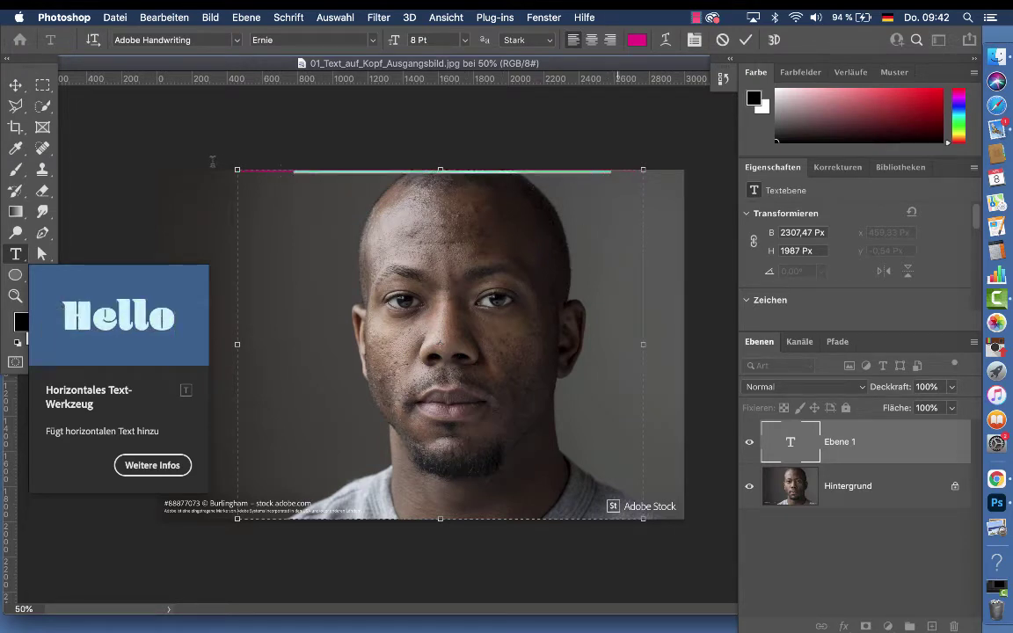
Step: Try font sizes of 9 pt and then 12 pt for the placeholder text
{"action": "left_click", "coordinate": [465, 39]}
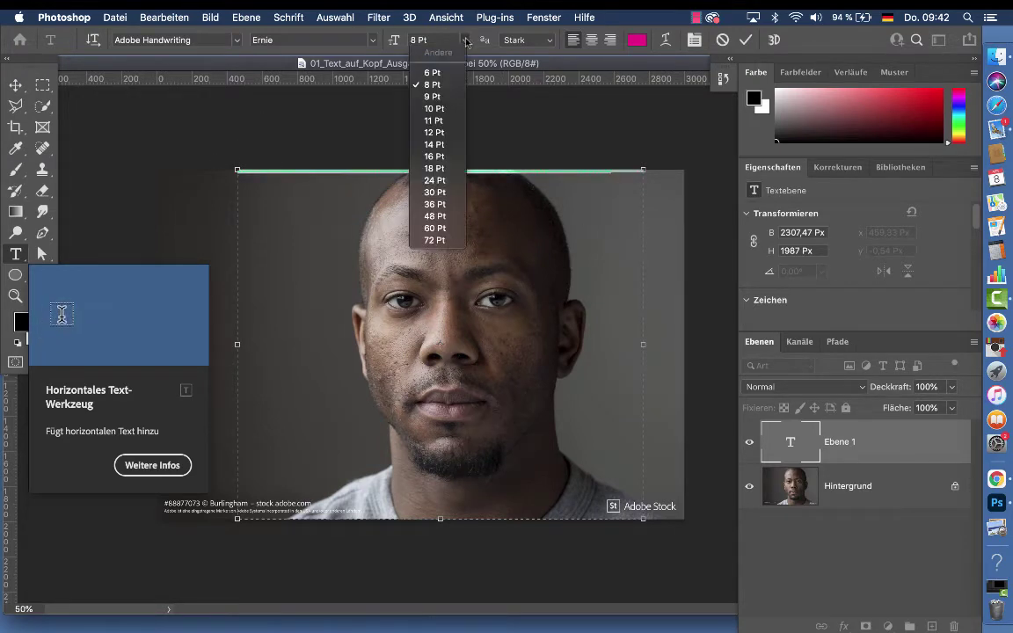
{"action": "left_click", "coordinate": [438, 103]}
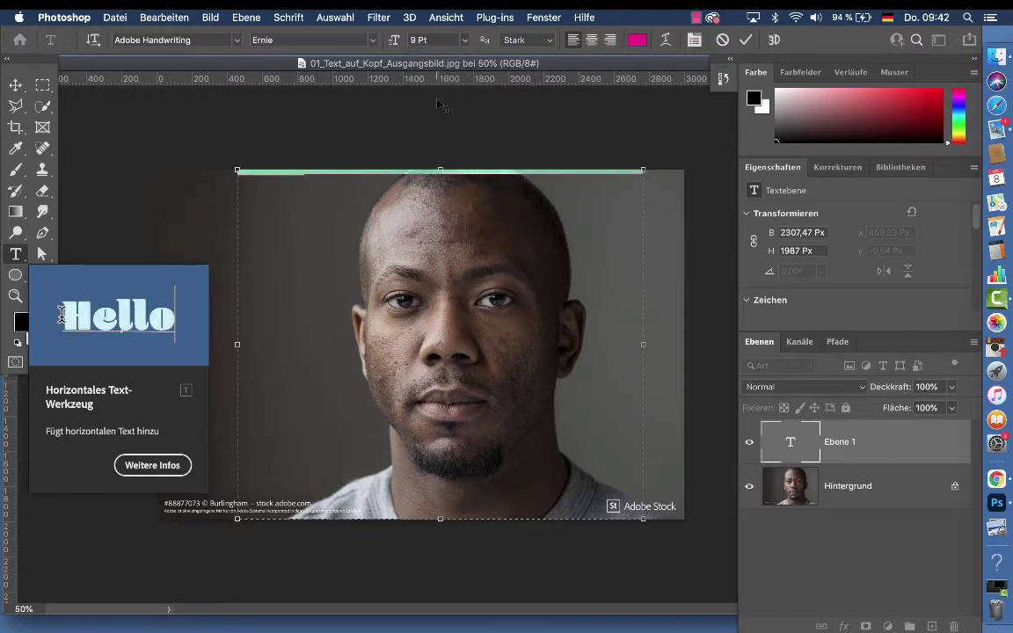
{"action": "left_click", "coordinate": [421, 39]}
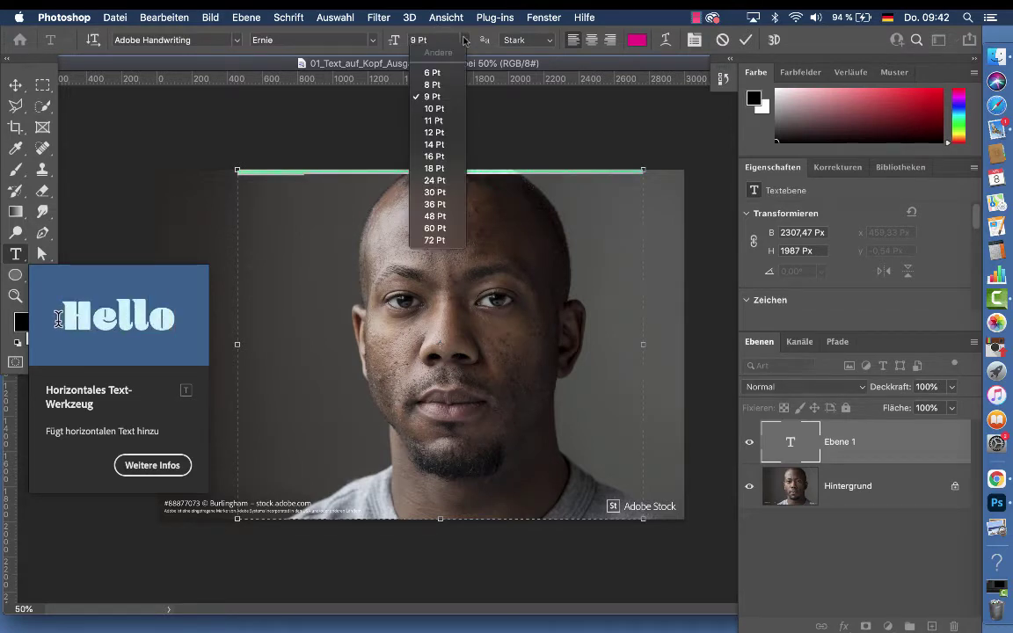
{"action": "left_click", "coordinate": [440, 133]}
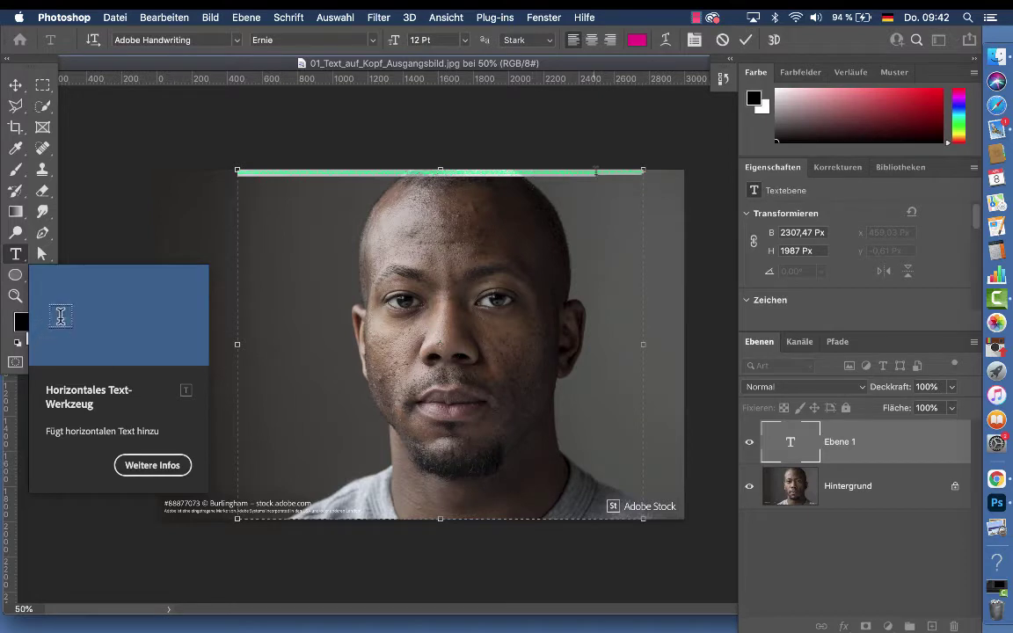
Step: Set the text's line spacing to 10 pt in the Character panel
{"action": "left_click", "coordinate": [694, 40]}
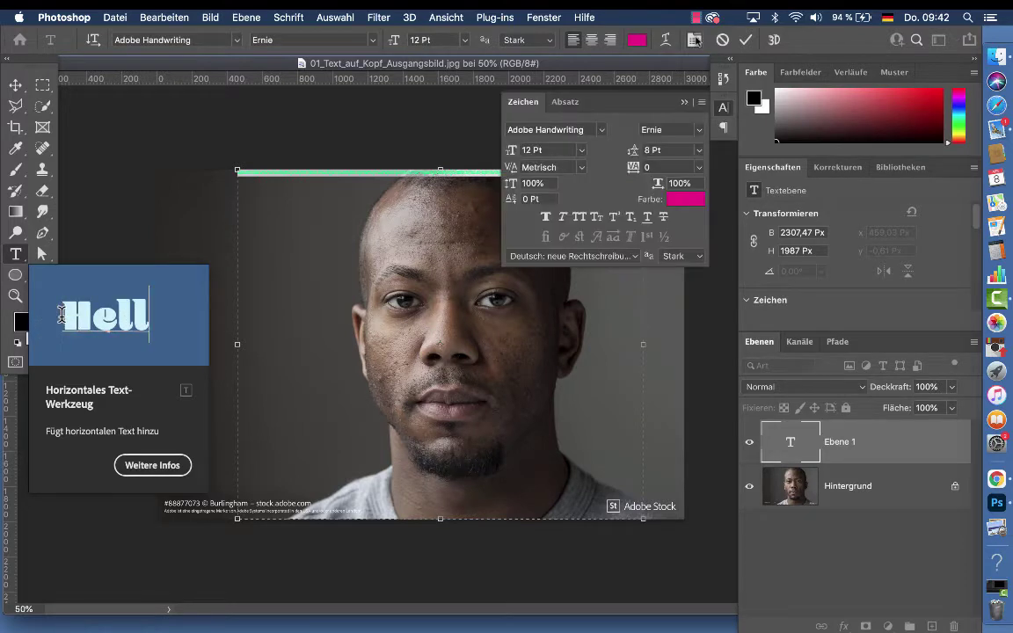
{"action": "left_click", "coordinate": [700, 154]}
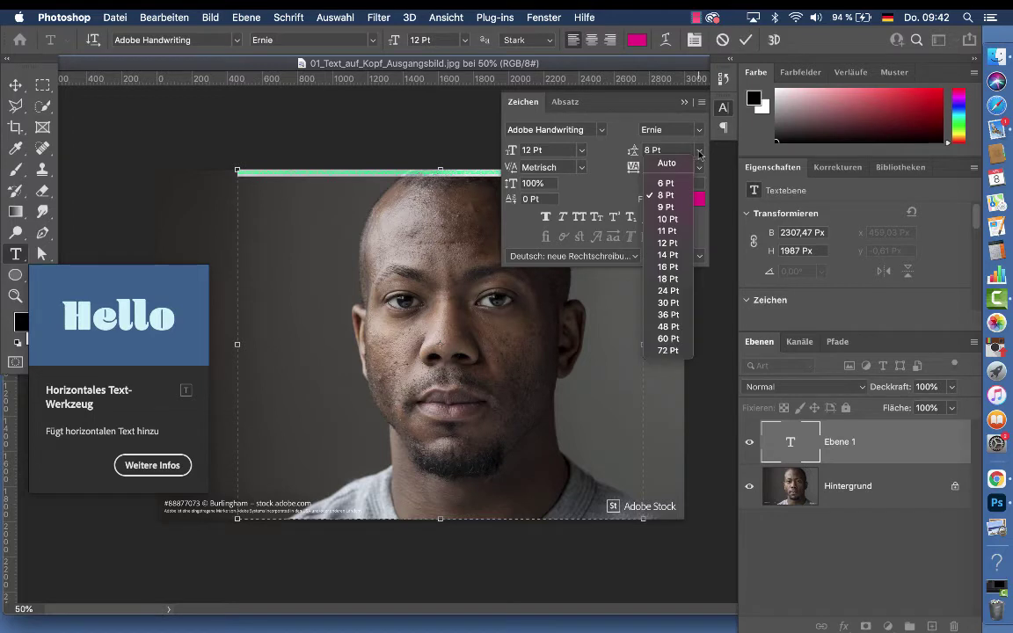
{"action": "left_click", "coordinate": [669, 219]}
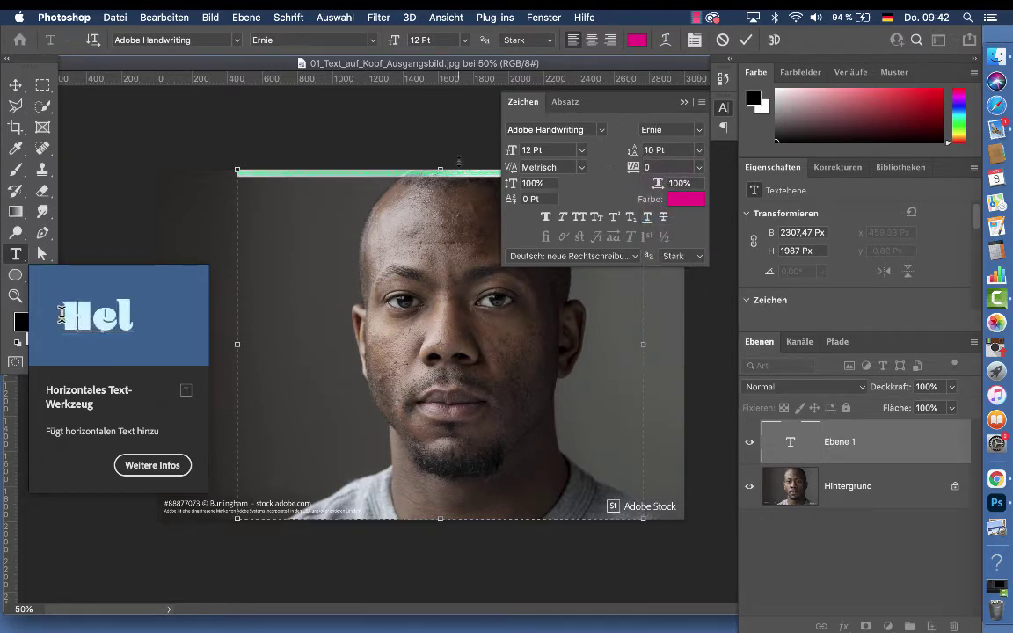
{"action": "left_click", "coordinate": [448, 175]}
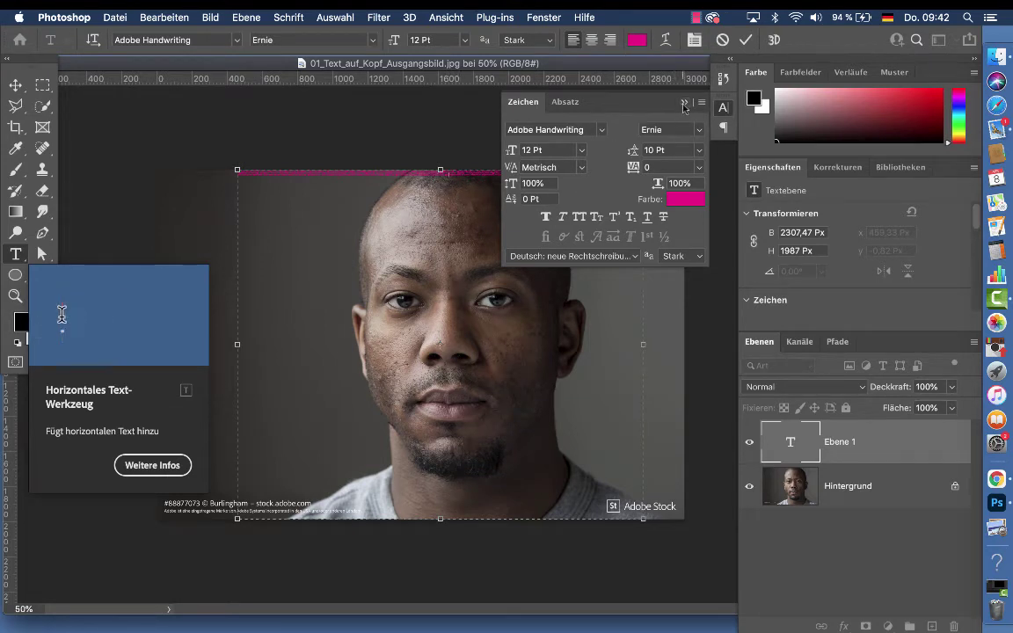
{"action": "left_click", "coordinate": [619, 98]}
Step: Select all the placeholder text and set it to 48 pt
{"action": "key", "text": "super+a"}
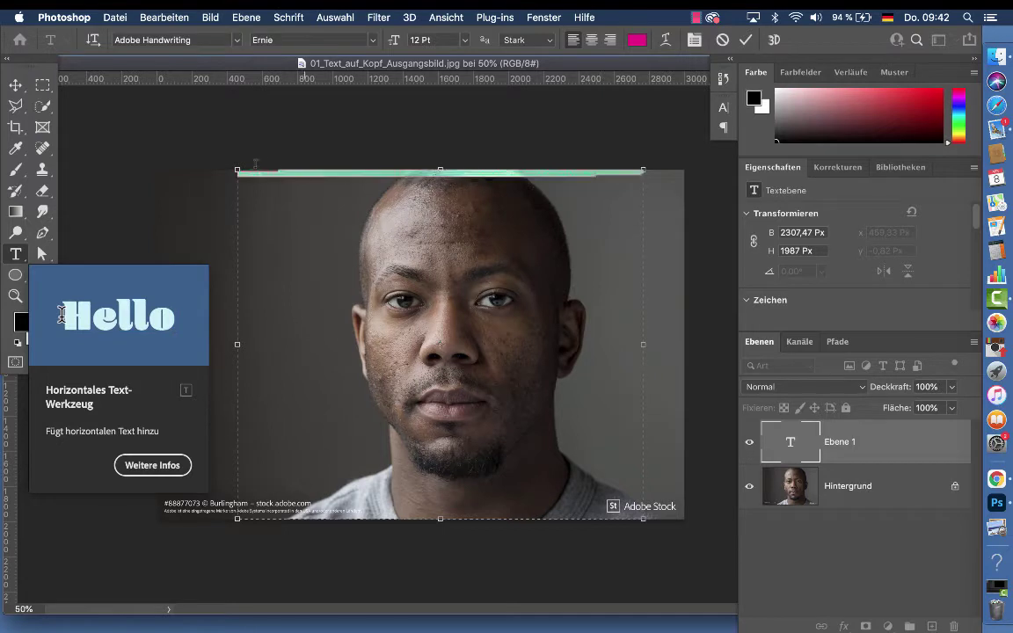
{"action": "left_click", "coordinate": [461, 39]}
{"action": "left_click", "coordinate": [431, 215]}
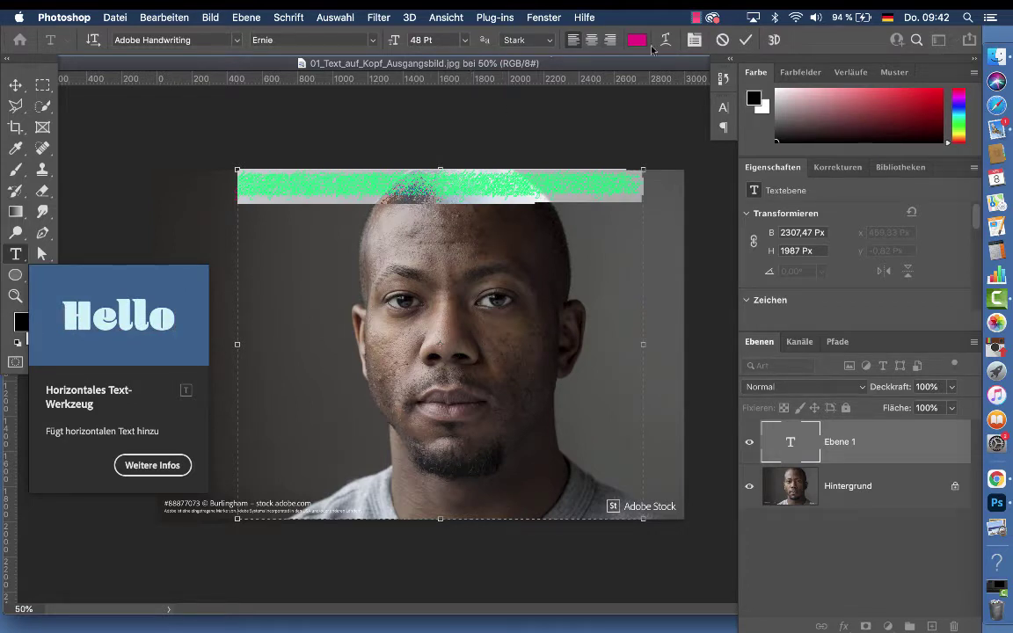
Step: Set the placeholder text's leading to 36 pt, then scrub it down to 23 pt
{"action": "key", "text": "ctrl+t"}
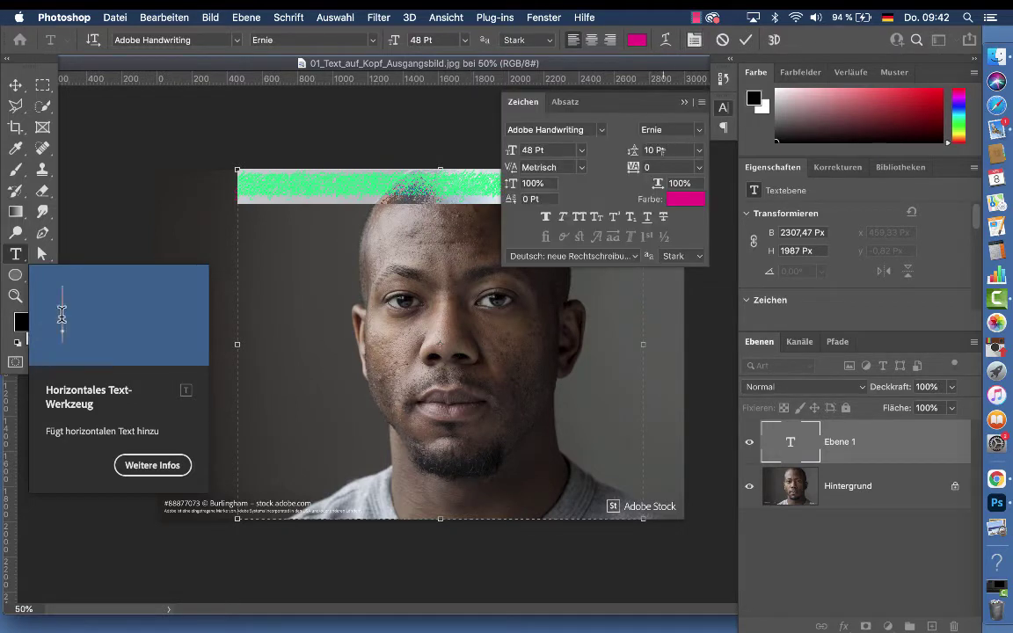
{"action": "left_click", "coordinate": [699, 150]}
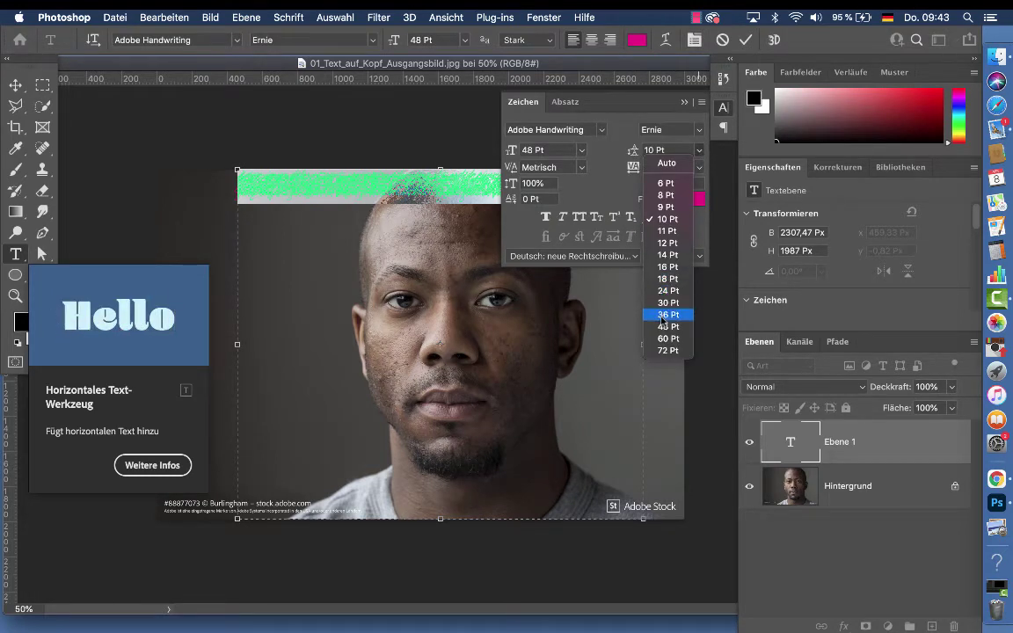
{"action": "left_click", "coordinate": [668, 314]}
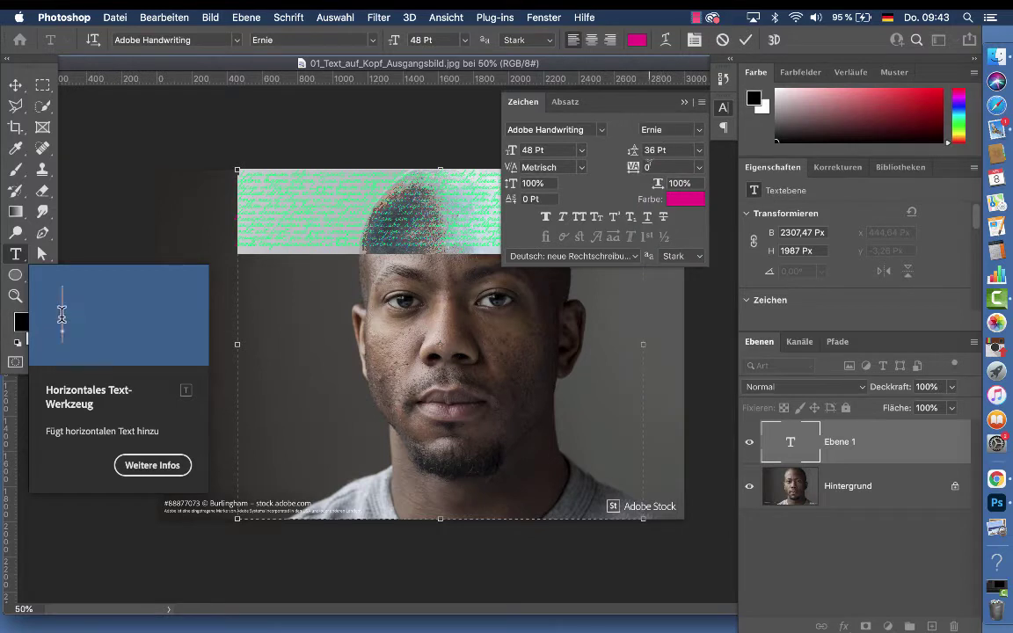
{"action": "left_click_drag", "start_coordinate": [633, 151], "coordinate": [624, 156]}
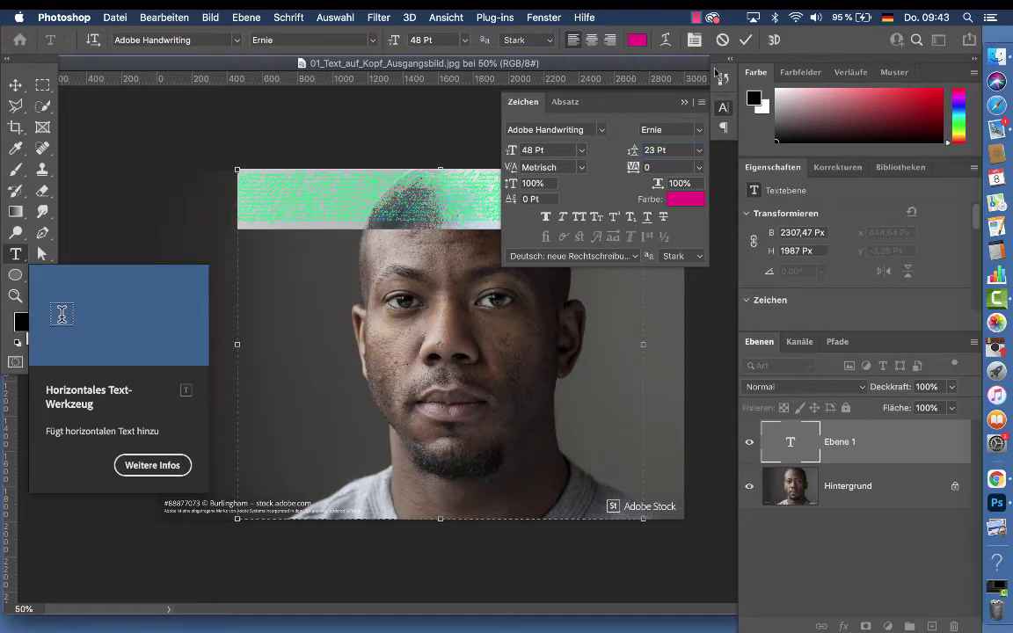
{"action": "left_click", "coordinate": [675, 256]}
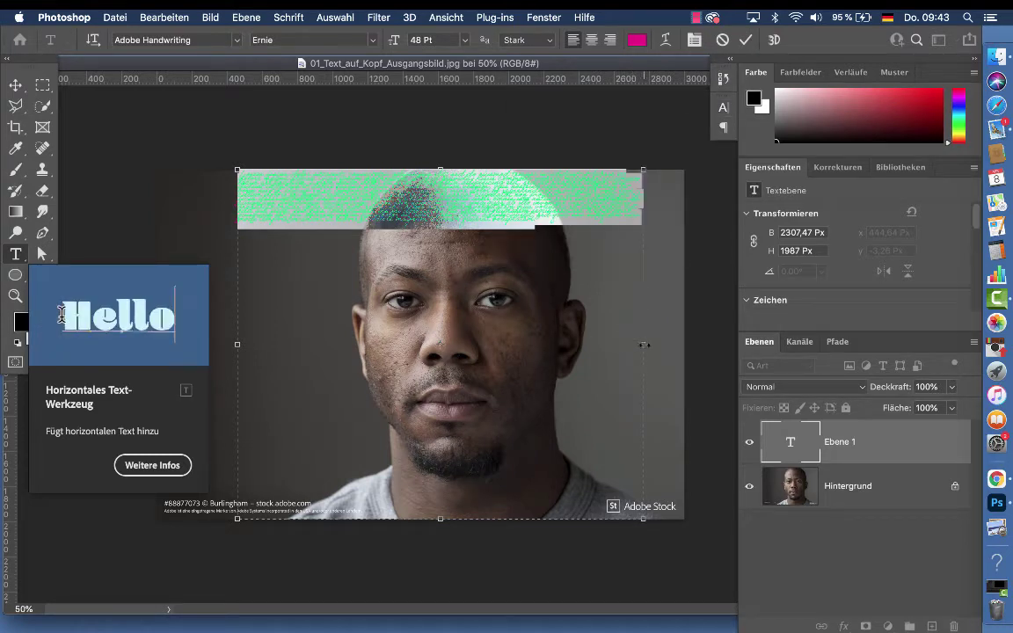
Step: Narrow the text frame from both sides to the head and paste text until the frame is full
{"action": "left_click_drag", "start_coordinate": [629, 345], "coordinate": [585, 345]}
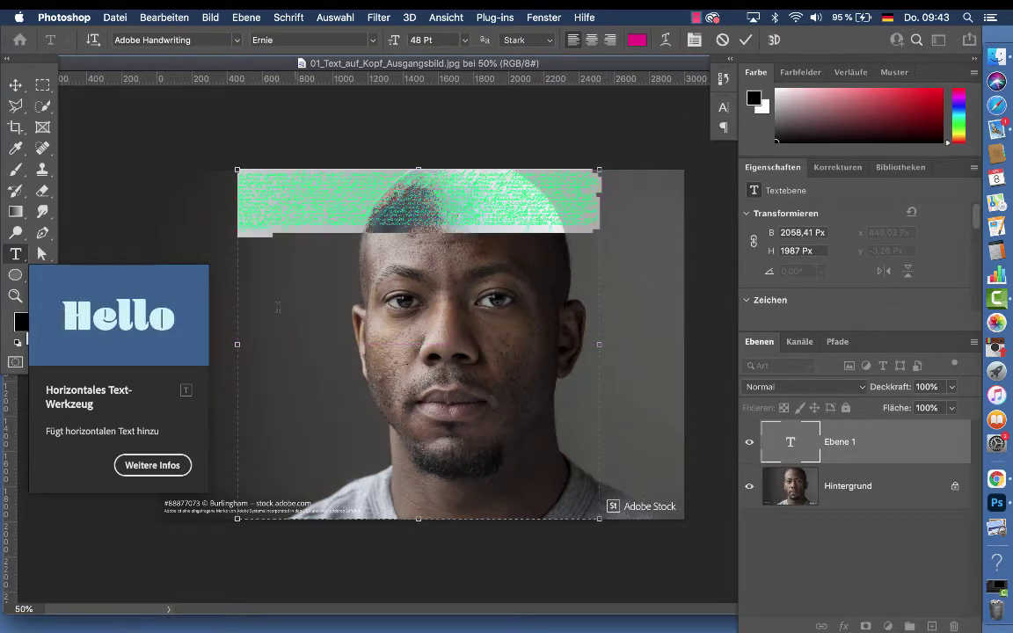
{"action": "left_click_drag", "start_coordinate": [238, 345], "coordinate": [332, 345]}
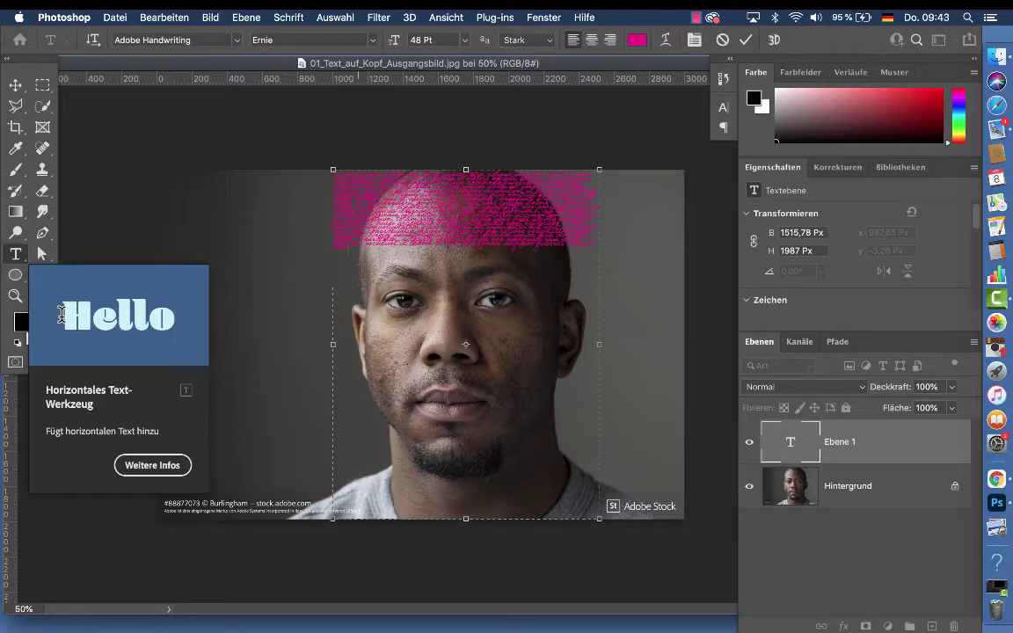
{"action": "key", "text": "ctrl+a"}
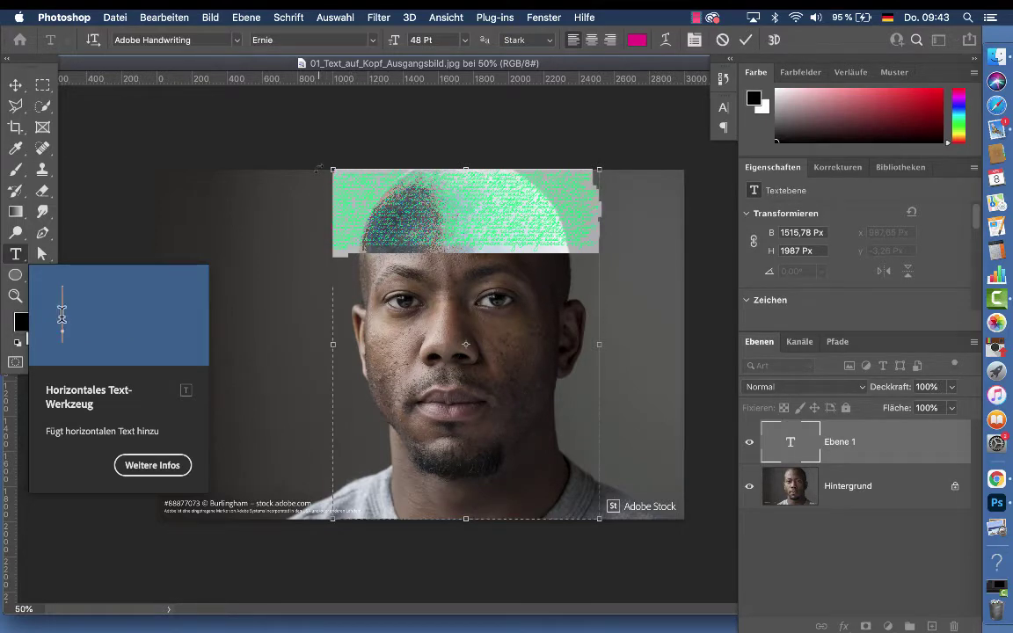
{"action": "key", "text": "ctrl+v"}
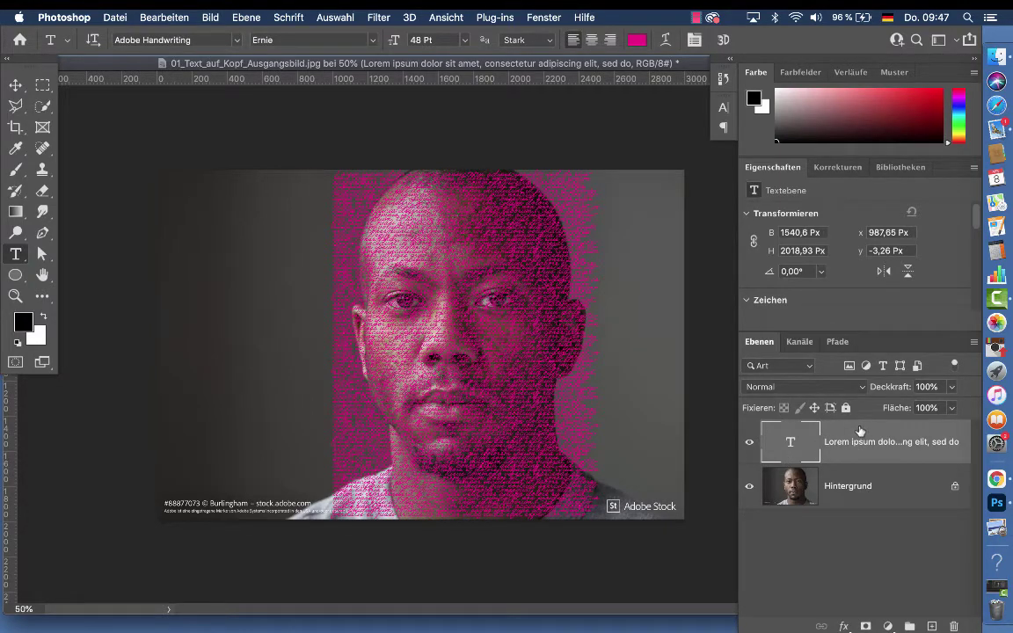
Step: Duplicate the text layer, scrub the copy's size to 115 pt, and hide the original layer
{"action": "key", "text": "ctrl+j"}
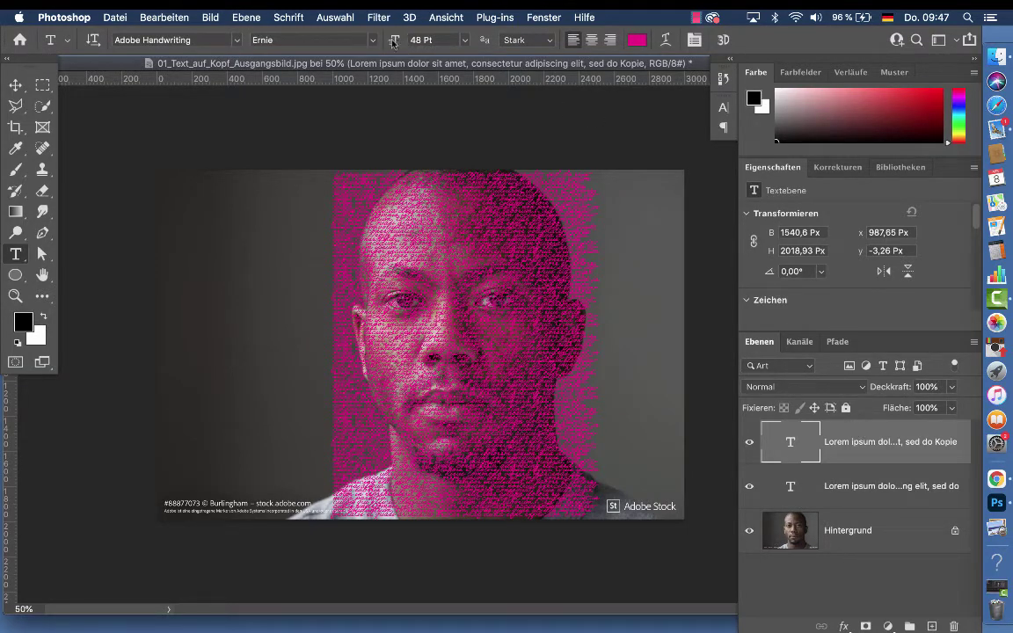
{"action": "left_click_drag", "start_coordinate": [393, 43], "coordinate": [435, 41]}
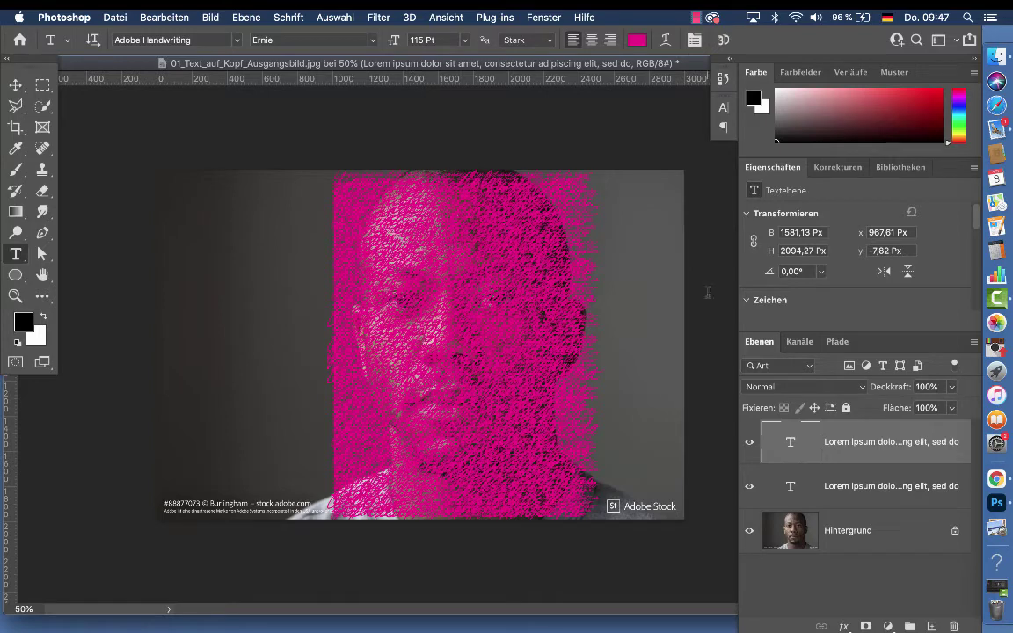
{"action": "left_click", "coordinate": [749, 487]}
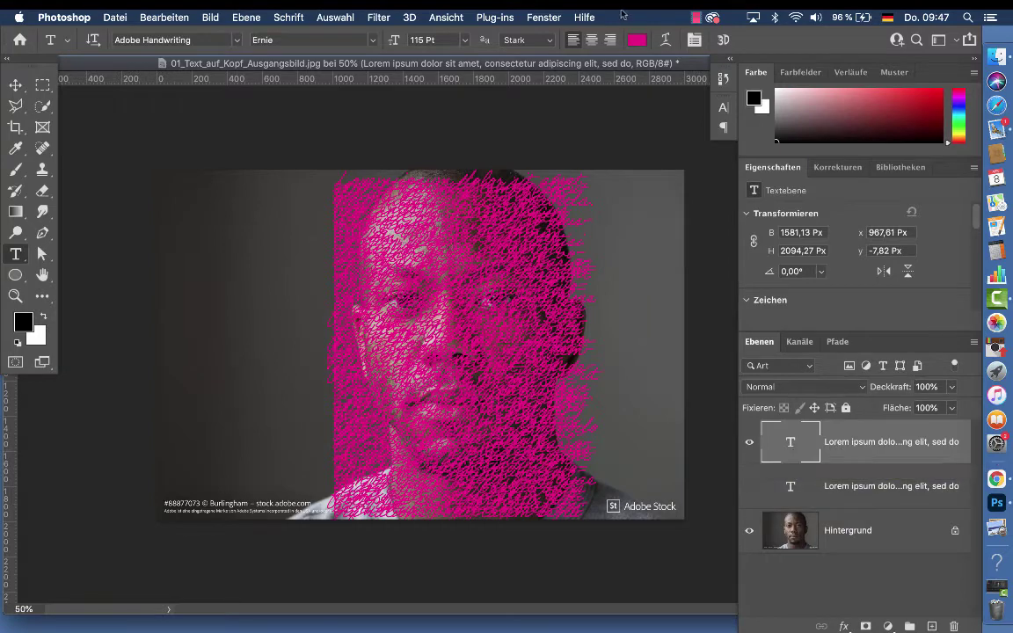
Step: Set the text copy's leading to 55 pt, then 54 pt, and make the second text layer visible
{"action": "left_click", "coordinate": [694, 39]}
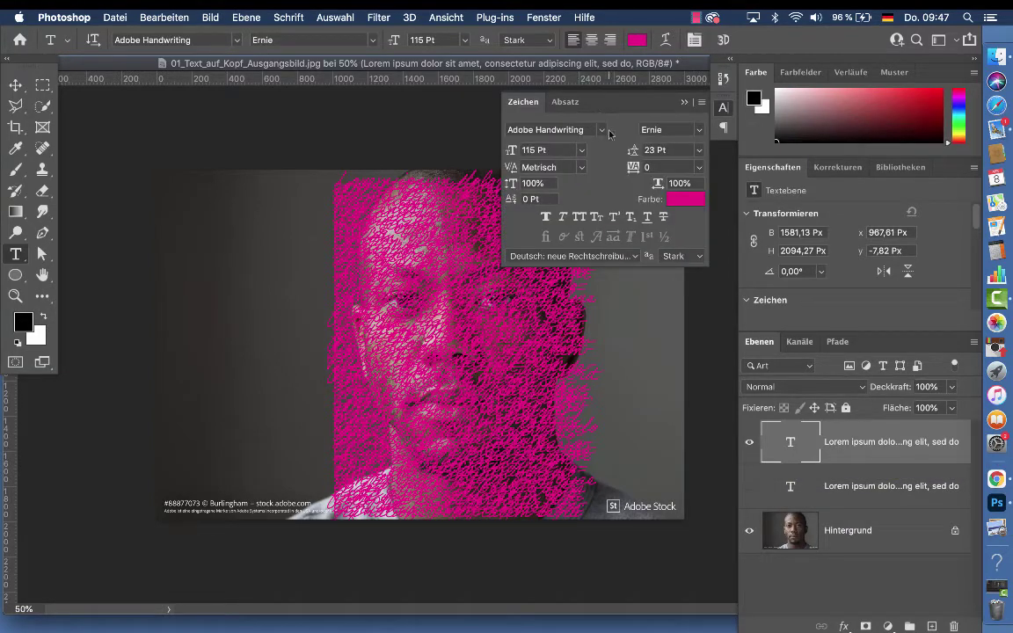
{"action": "type", "text": "55"}
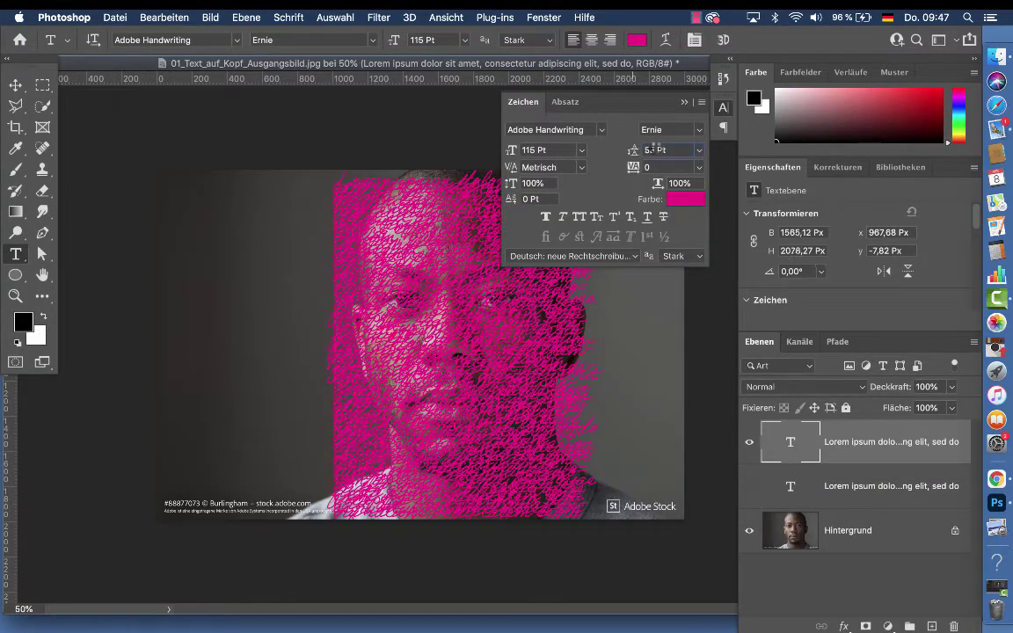
{"action": "key", "text": "Return"}
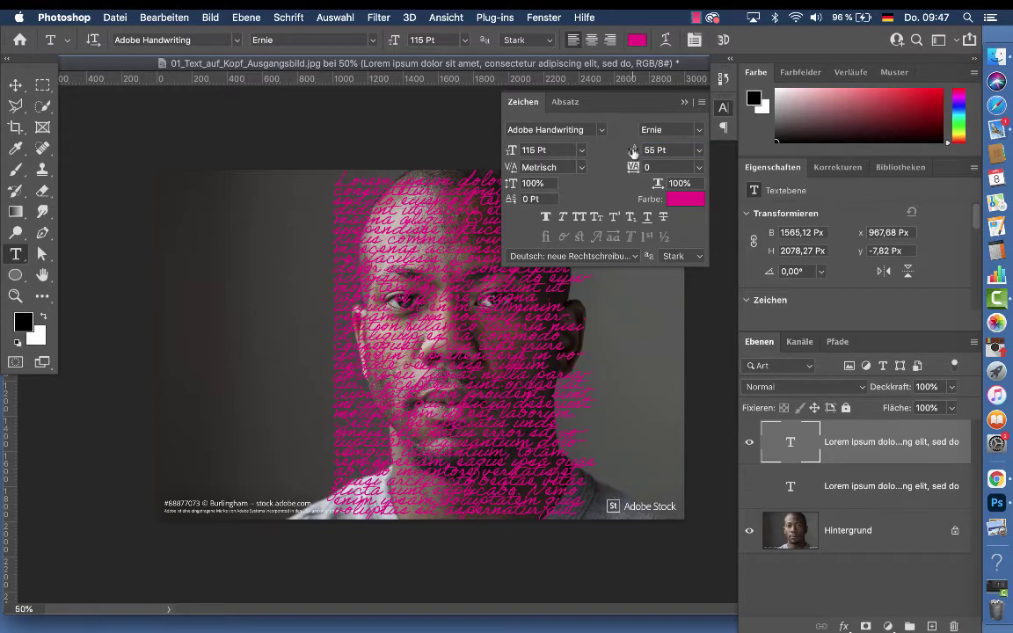
{"action": "key", "text": "Down"}
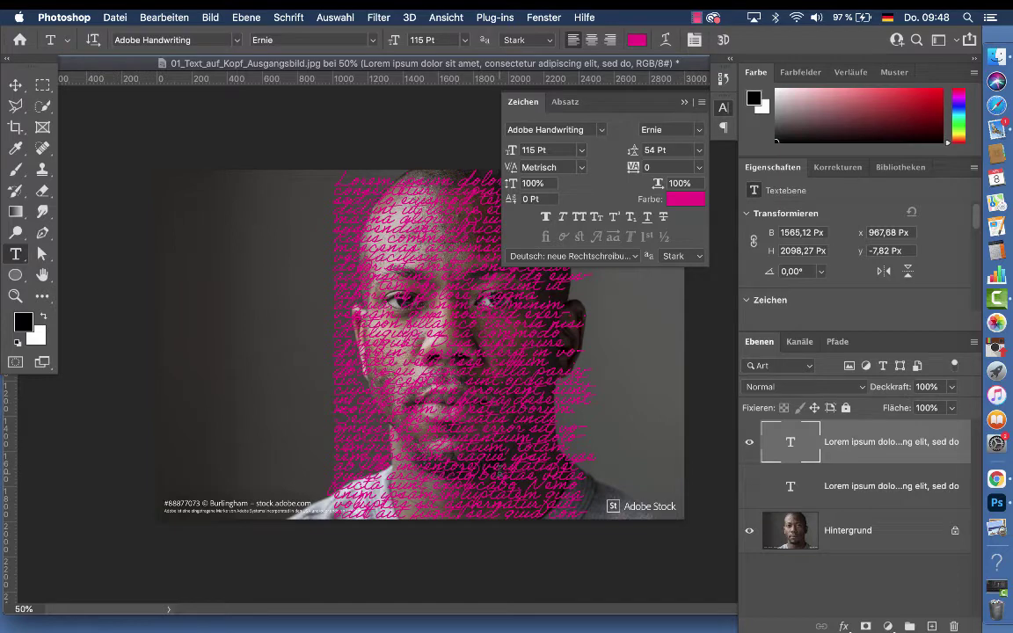
{"action": "left_click", "coordinate": [749, 486]}
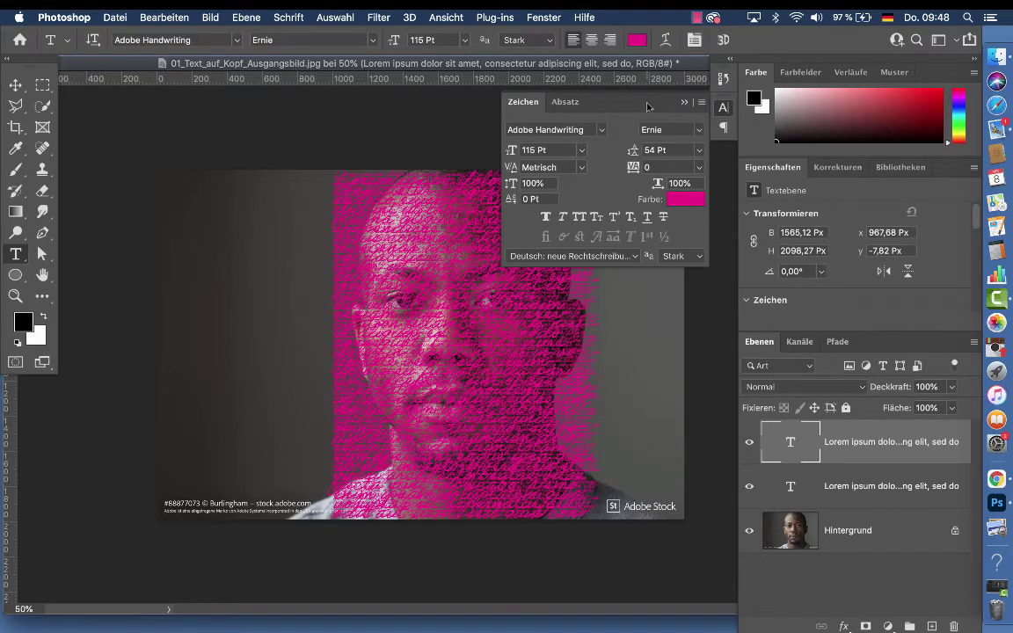
{"action": "left_click", "coordinate": [683, 102]}
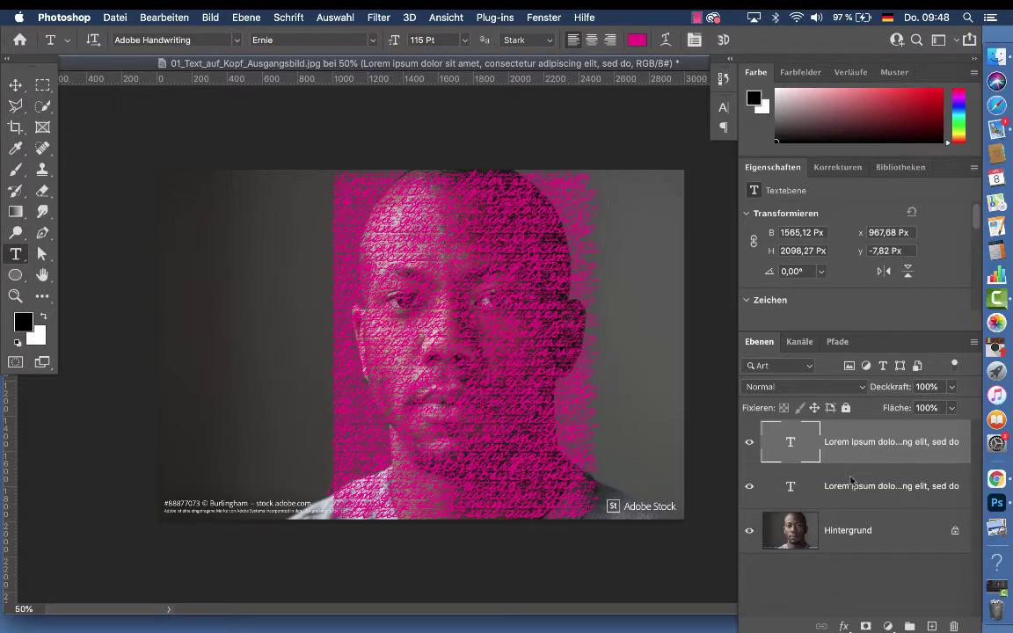
Step: Group both text layers as 'Schrift', hide the group, and select the Hintergrund layer
{"action": "left_click", "coordinate": [850, 479], "text": "shift"}
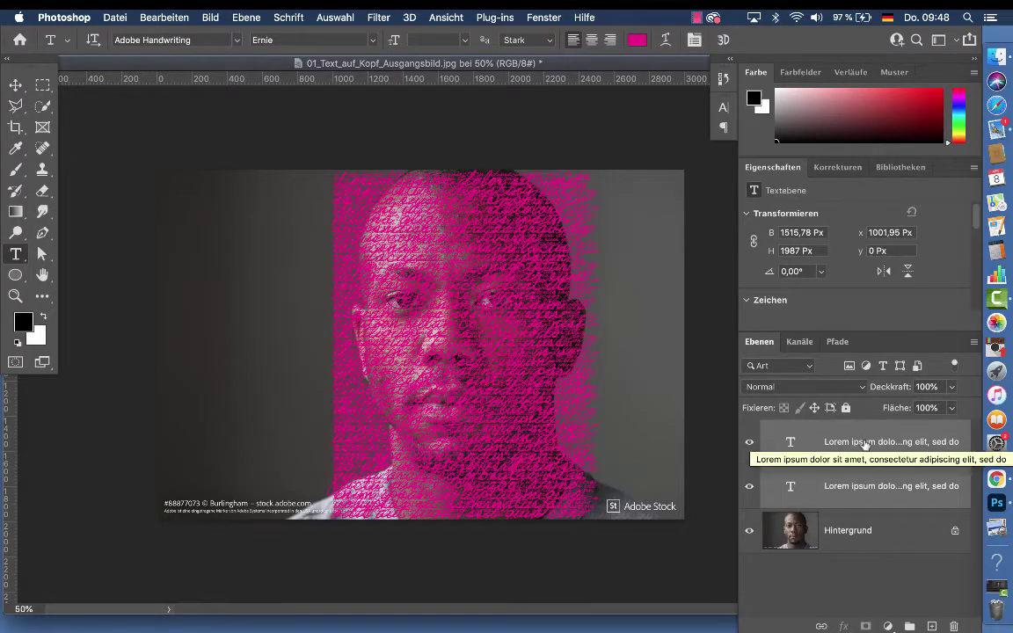
{"action": "key", "text": "super+g"}
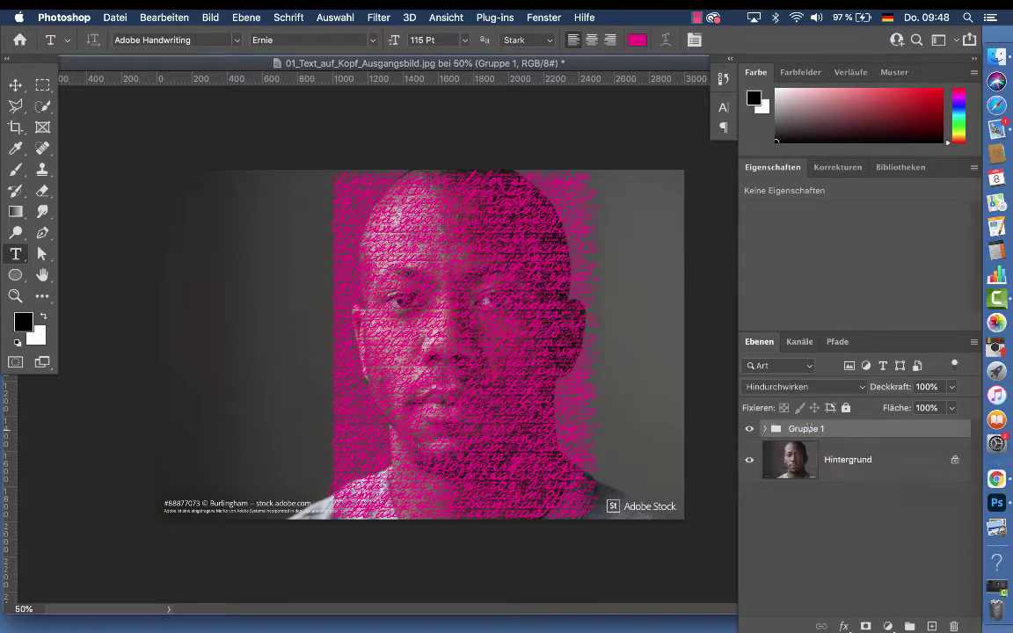
{"action": "double_click", "coordinate": [806, 428]}
{"action": "type", "text": "Schri"}
{"action": "type", "text": "ft"}
{"action": "key", "text": "Return"}
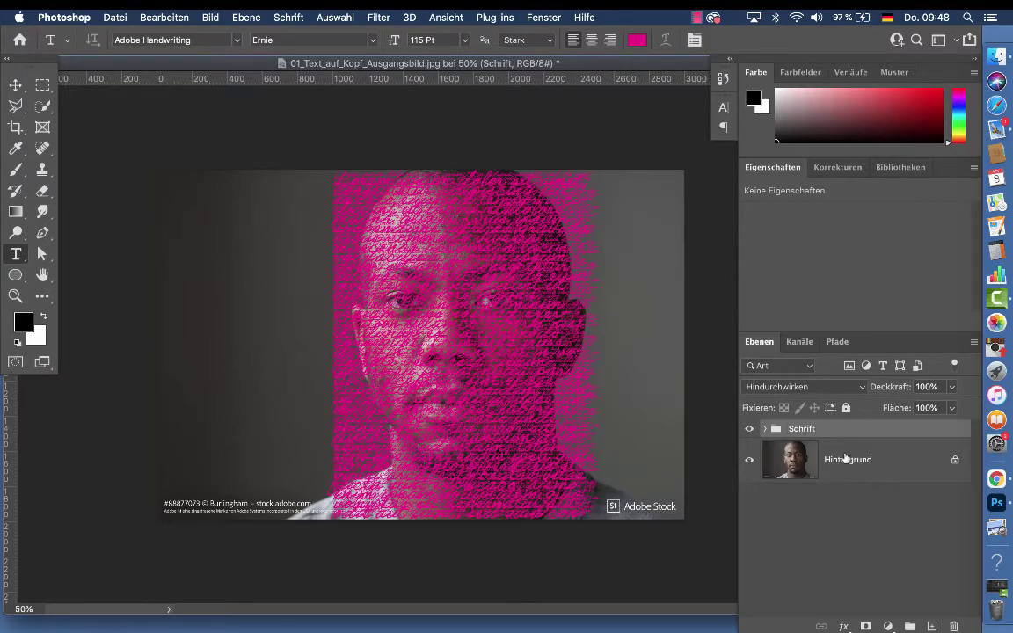
{"action": "left_click", "coordinate": [748, 430]}
{"action": "left_click", "coordinate": [857, 460]}
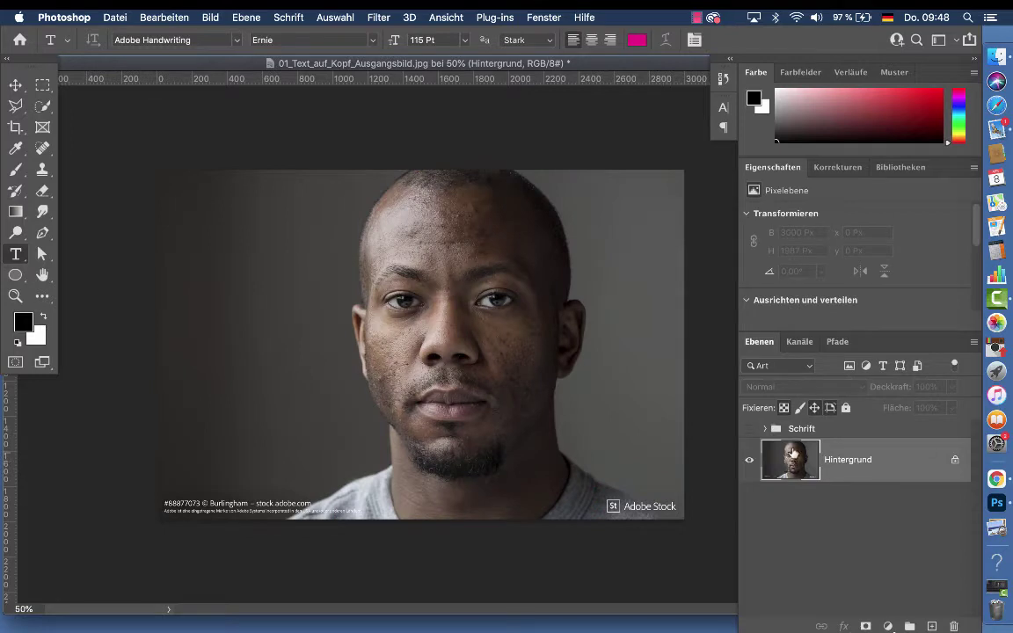
Step: Select the man with Auswahl > Motiv, then open Auswählen und maskieren
{"action": "left_click", "coordinate": [335, 18]}
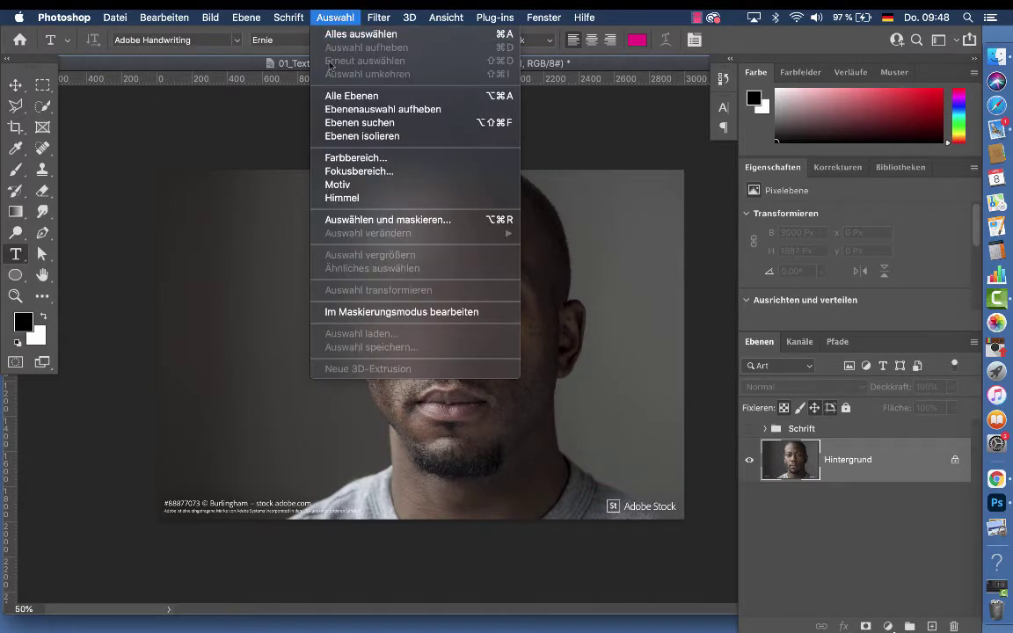
{"action": "left_click", "coordinate": [337, 184]}
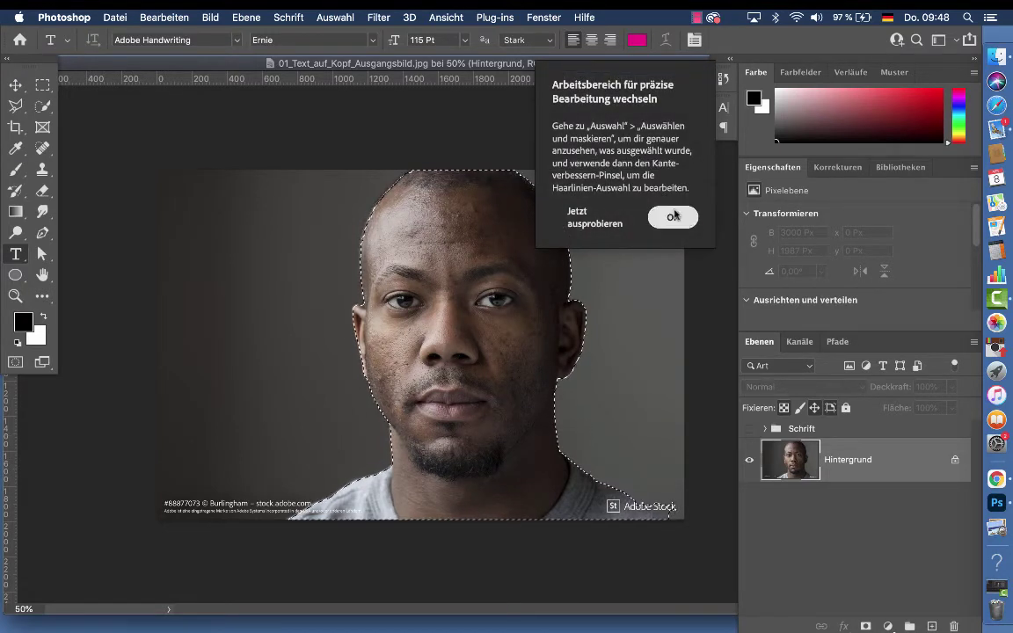
{"action": "left_click", "coordinate": [674, 216]}
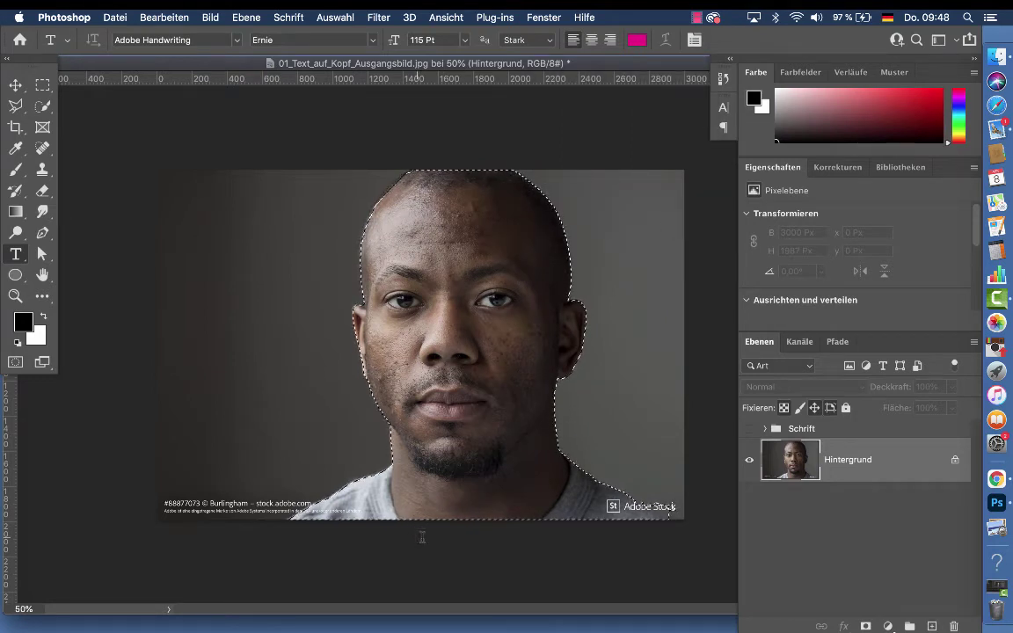
{"action": "left_click", "coordinate": [337, 18]}
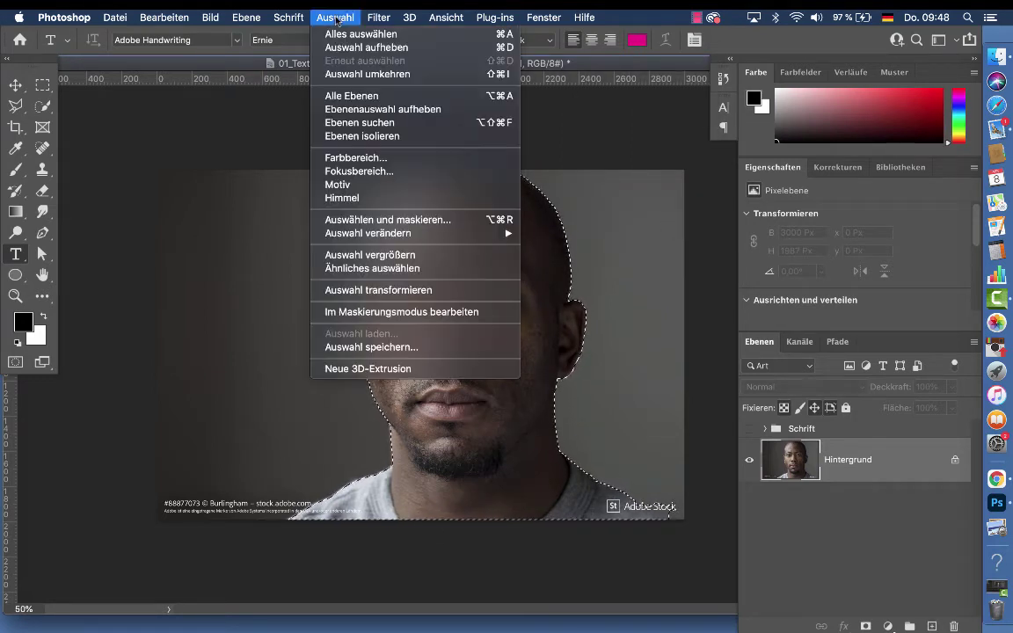
{"action": "left_click", "coordinate": [372, 222]}
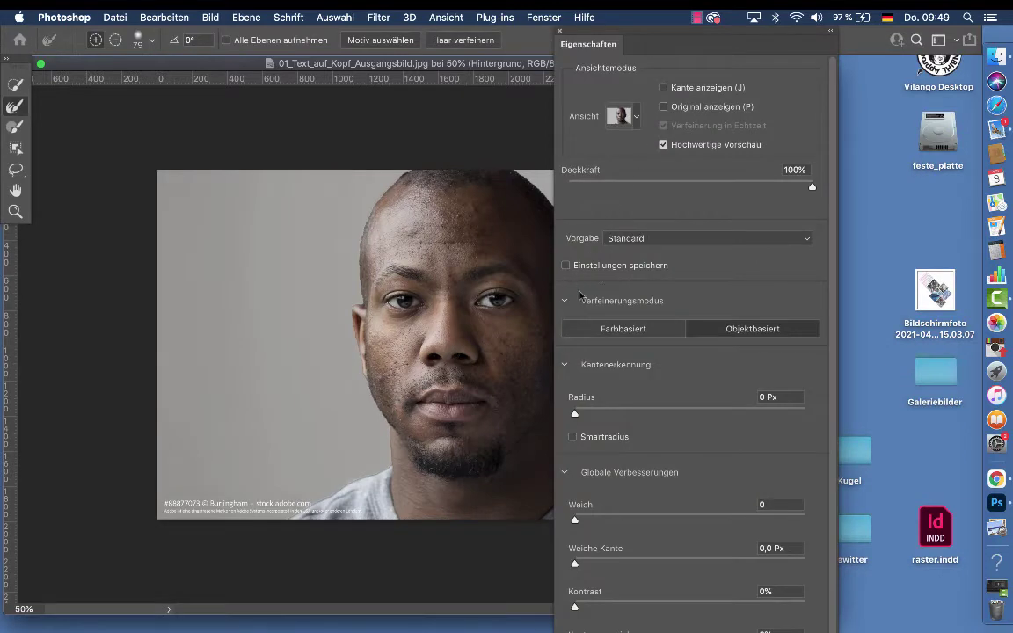
Step: Set the edge detection radius to 2 px, reset the workspace layout, and confirm with OK
{"action": "scroll", "coordinate": [611, 258], "scroll_direction": "down", "scroll_amount": 2}
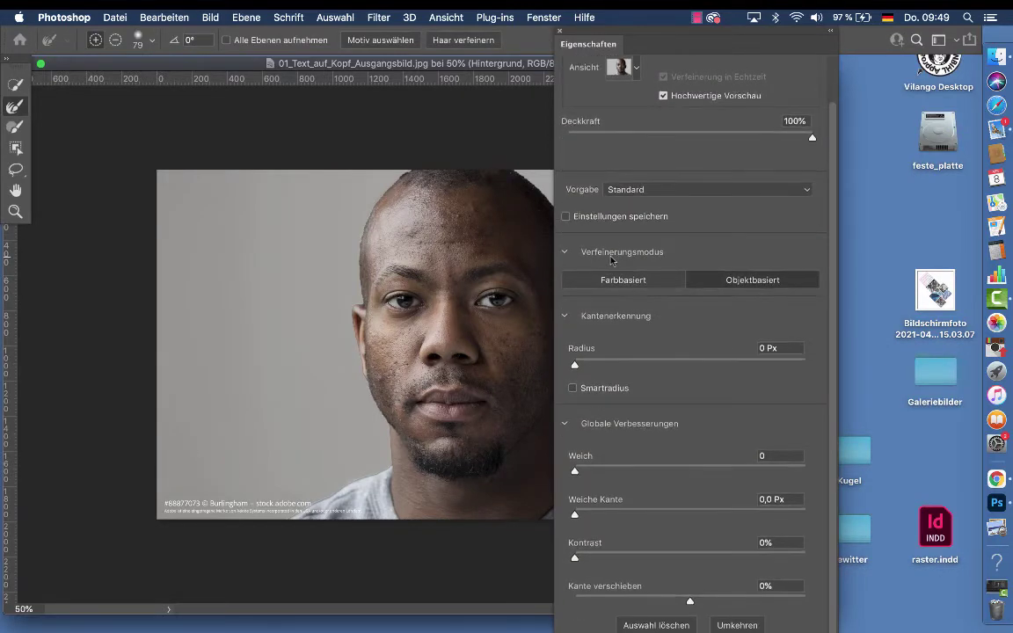
{"action": "left_click_drag", "start_coordinate": [575, 367], "coordinate": [593, 365]}
{"action": "left_click", "coordinate": [571, 389]}
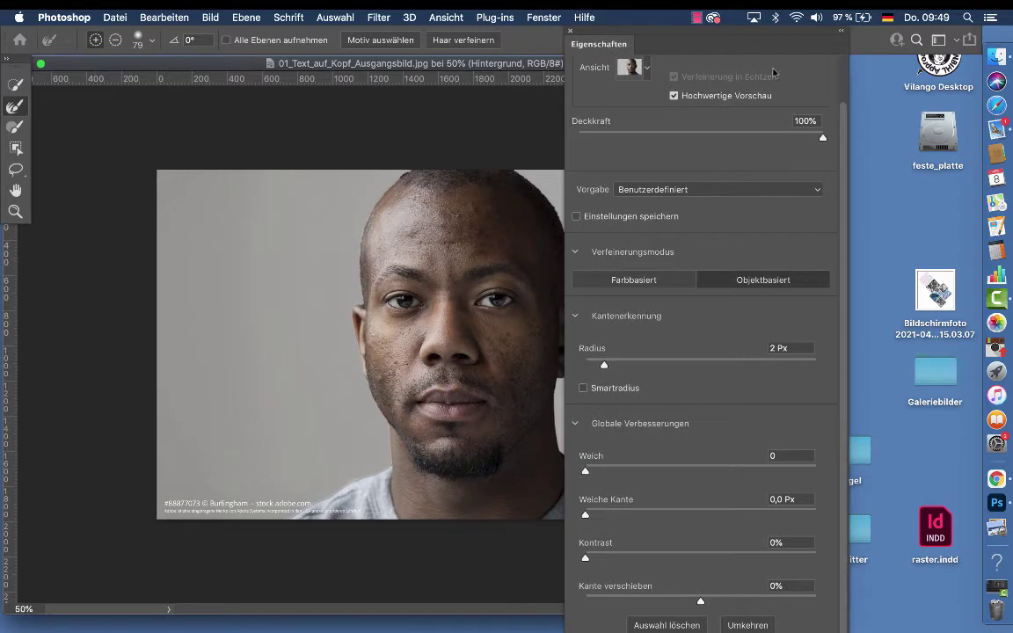
{"action": "left_click", "coordinate": [956, 39]}
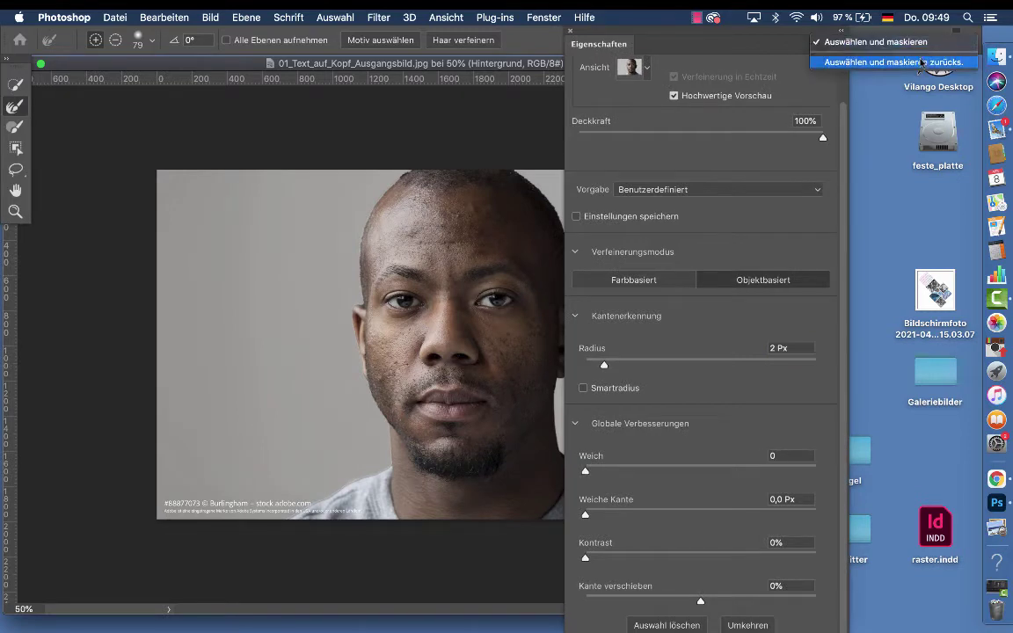
{"action": "left_click", "coordinate": [918, 62]}
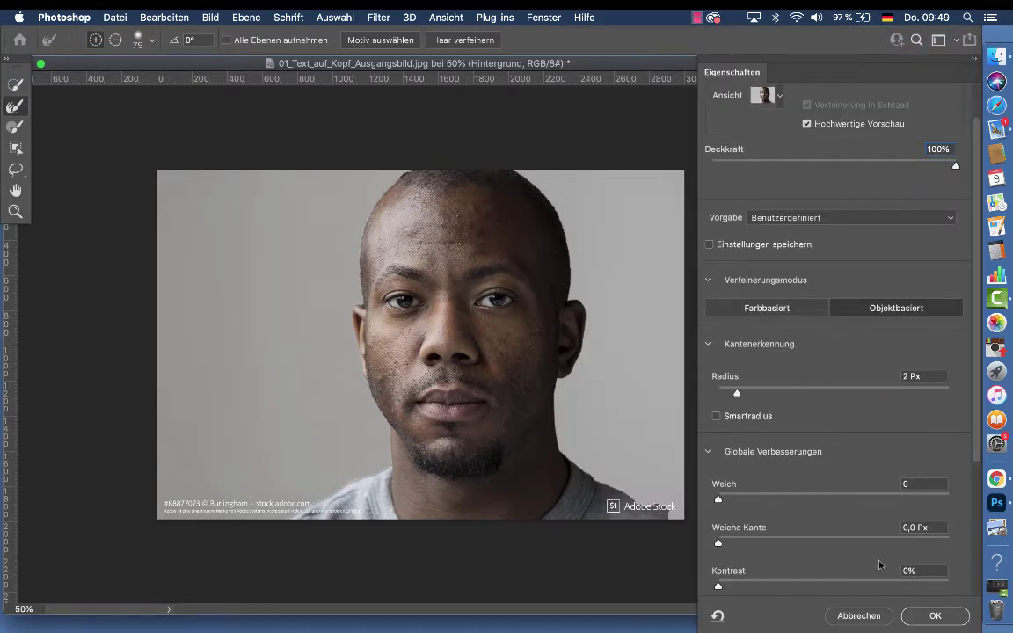
{"action": "scroll", "coordinate": [819, 540], "scroll_direction": "down", "scroll_amount": 1}
{"action": "scroll", "coordinate": [818, 540], "scroll_direction": "down", "scroll_amount": 5}
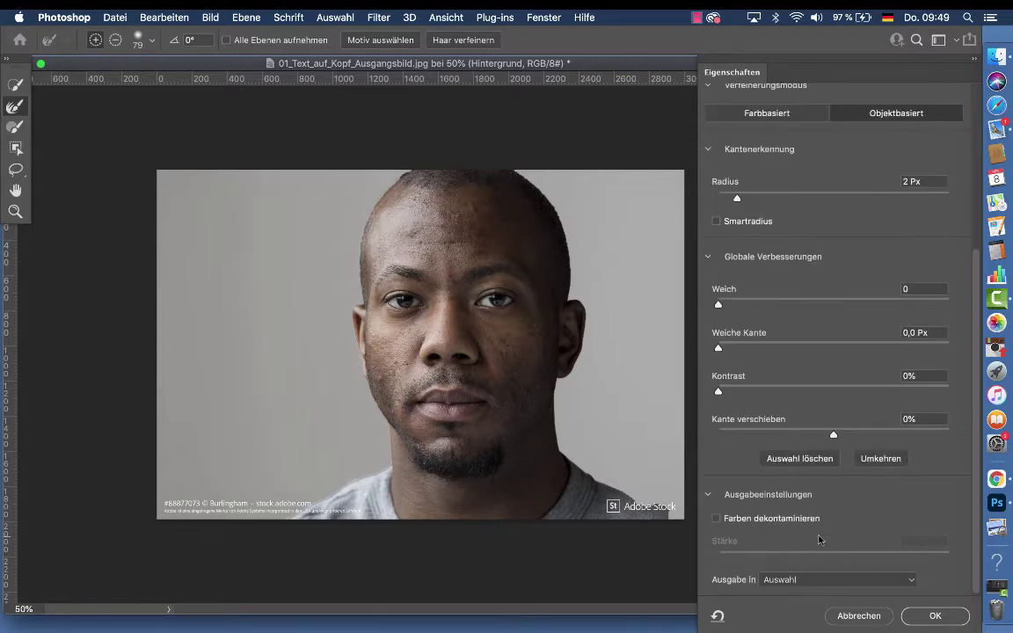
{"action": "left_click", "coordinate": [933, 616]}
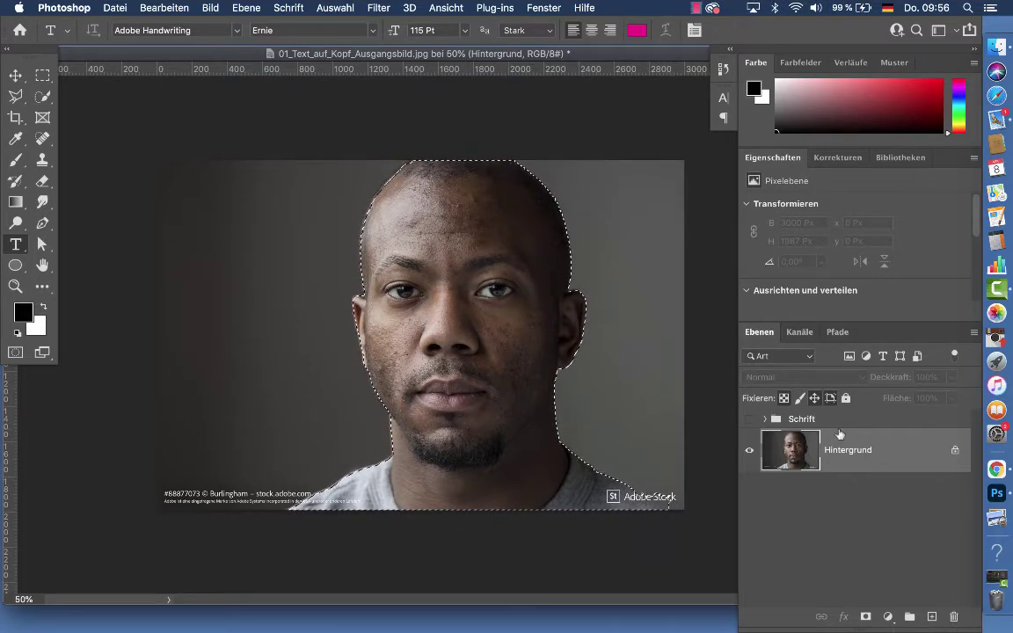
Step: Re-show the Schrift group and add a layer mask confining its text to the head, then select Hintergrund
{"action": "left_click", "coordinate": [749, 423]}
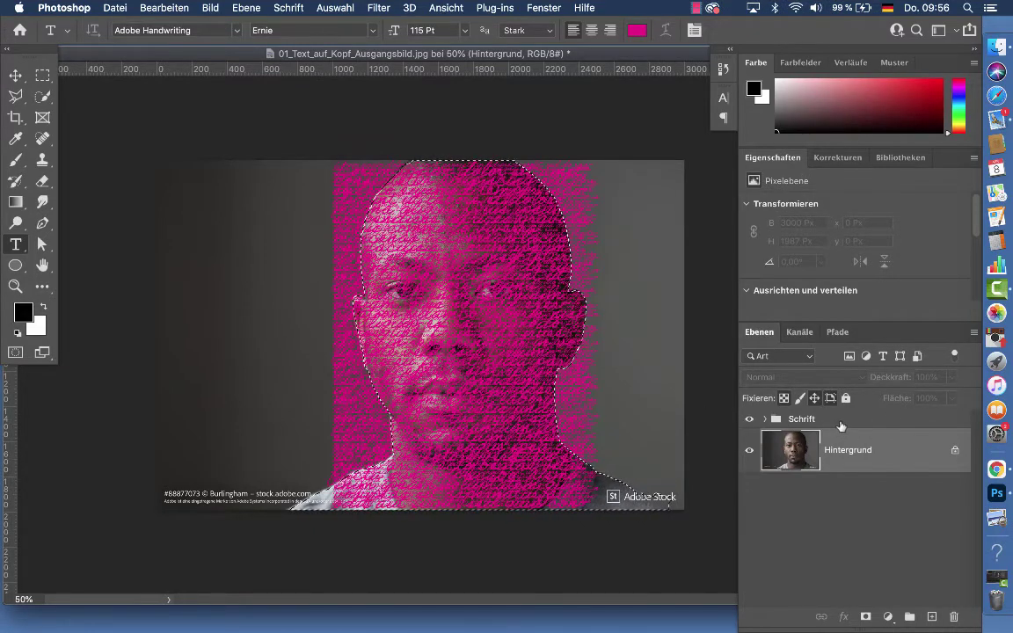
{"action": "left_click", "coordinate": [835, 419]}
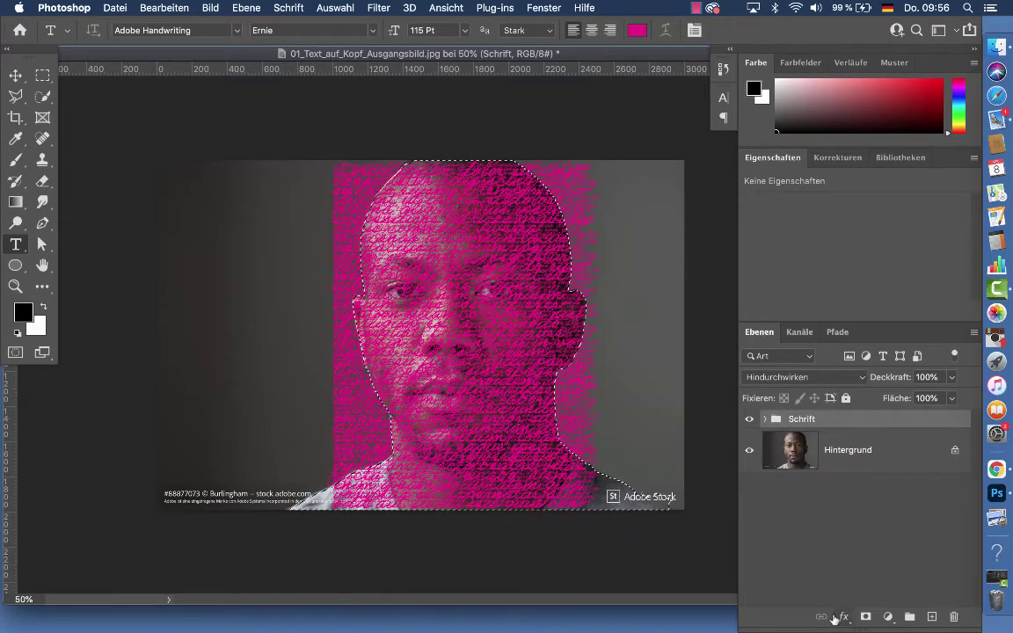
{"action": "left_click", "coordinate": [866, 617]}
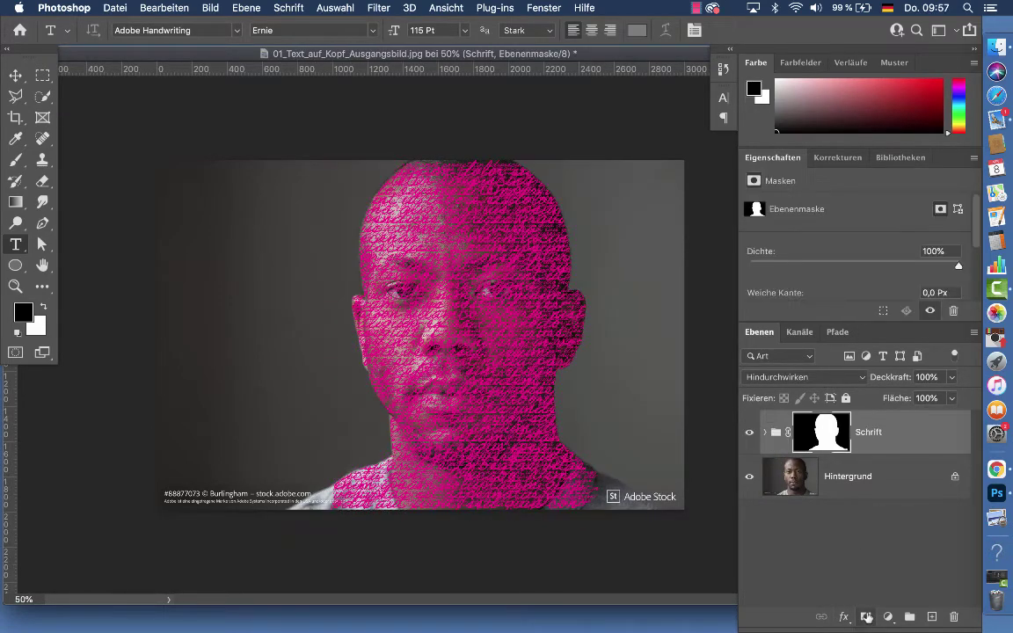
{"action": "left_click", "coordinate": [912, 475]}
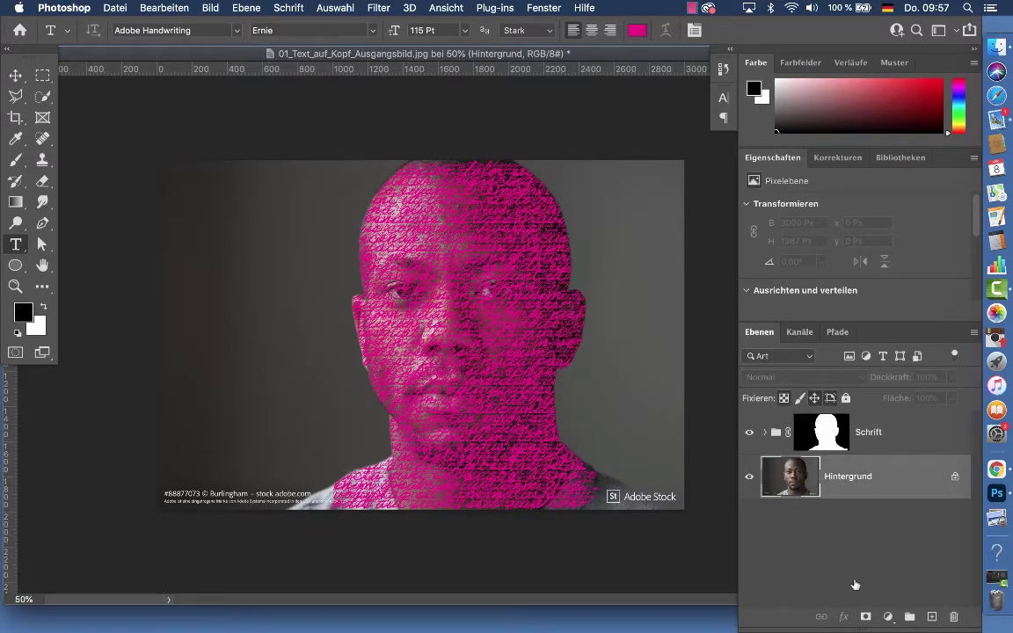
{"action": "left_click", "coordinate": [888, 617]}
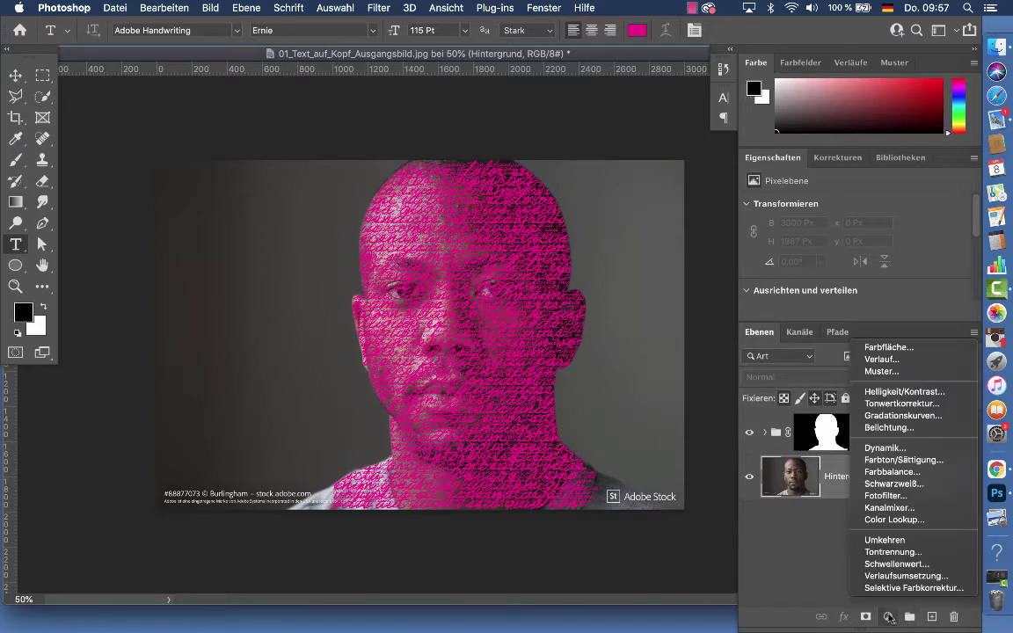
{"action": "left_click", "coordinate": [888, 347]}
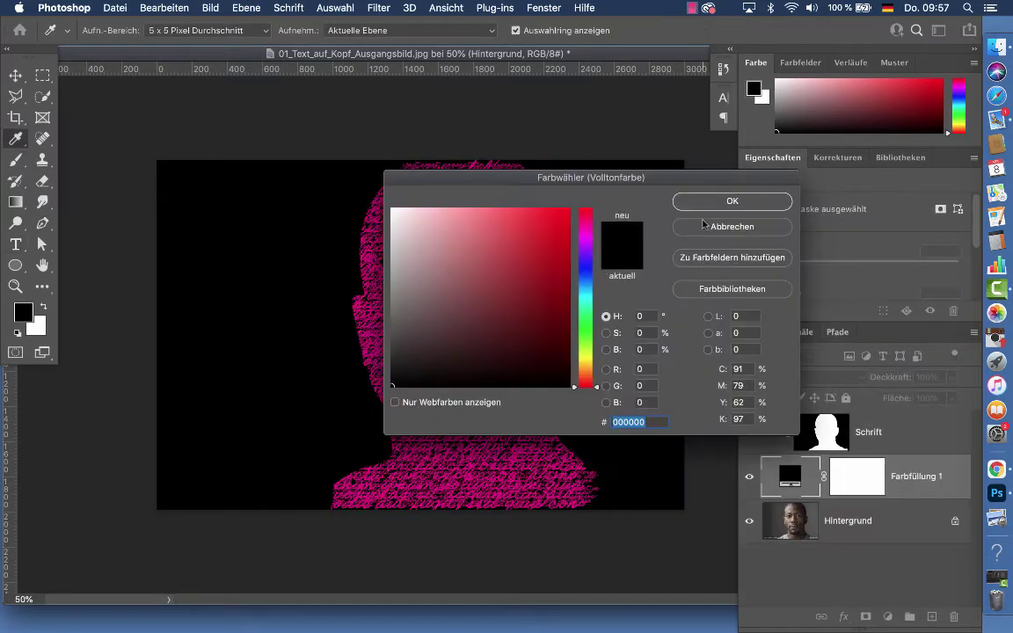
{"action": "left_click", "coordinate": [747, 203]}
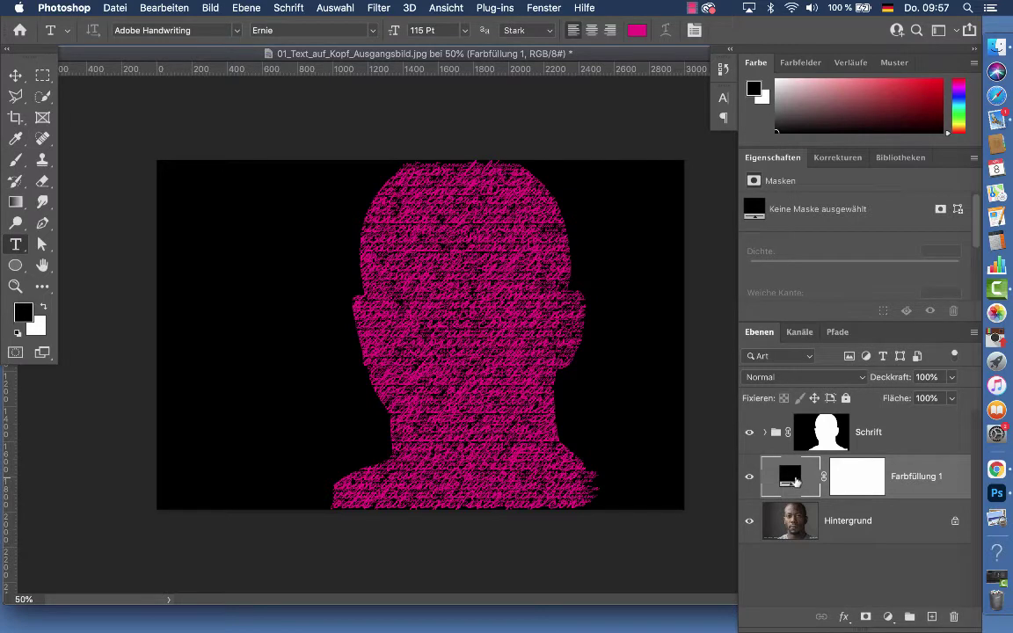
{"action": "left_click", "coordinate": [921, 435]}
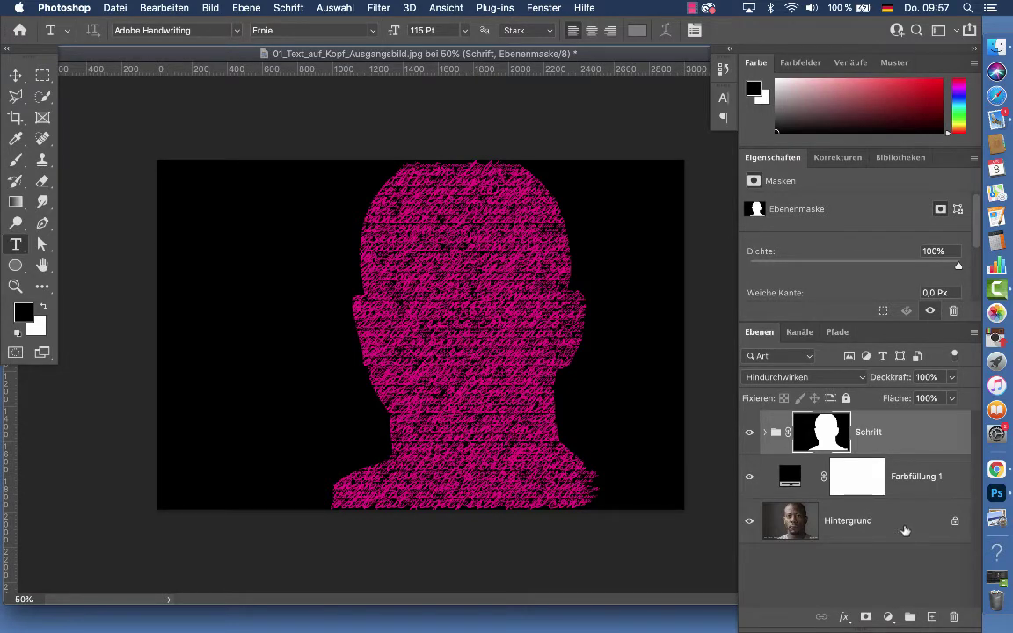
{"action": "left_click_drag", "start_coordinate": [904, 532], "coordinate": [899, 414]}
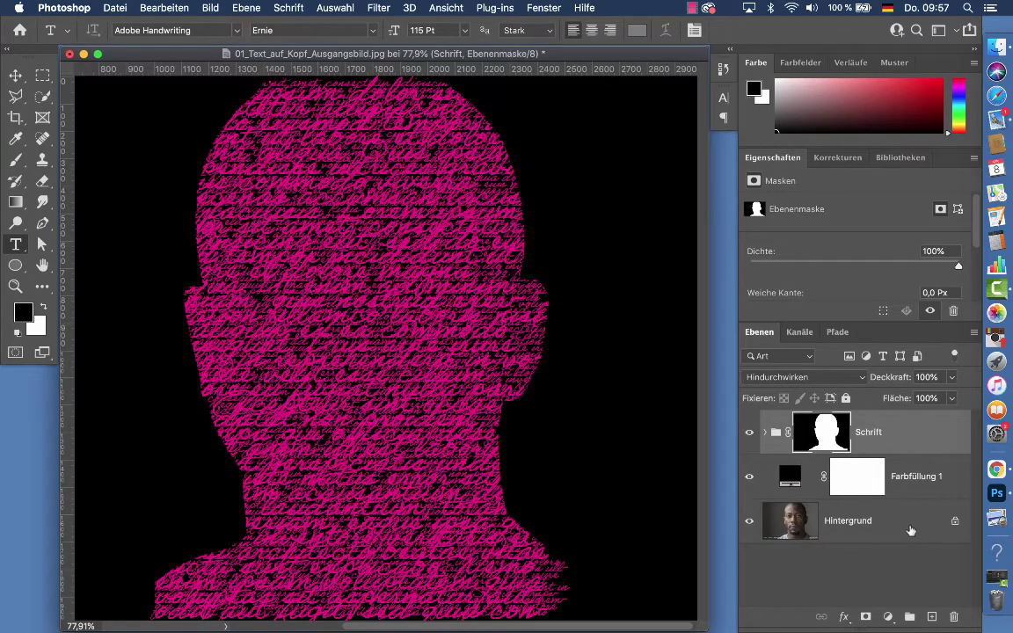
Step: Convert the locked Hintergrund into the normal layer Ebene 0 and move it up the stack
{"action": "double_click", "coordinate": [911, 528]}
{"action": "key", "text": "Return"}
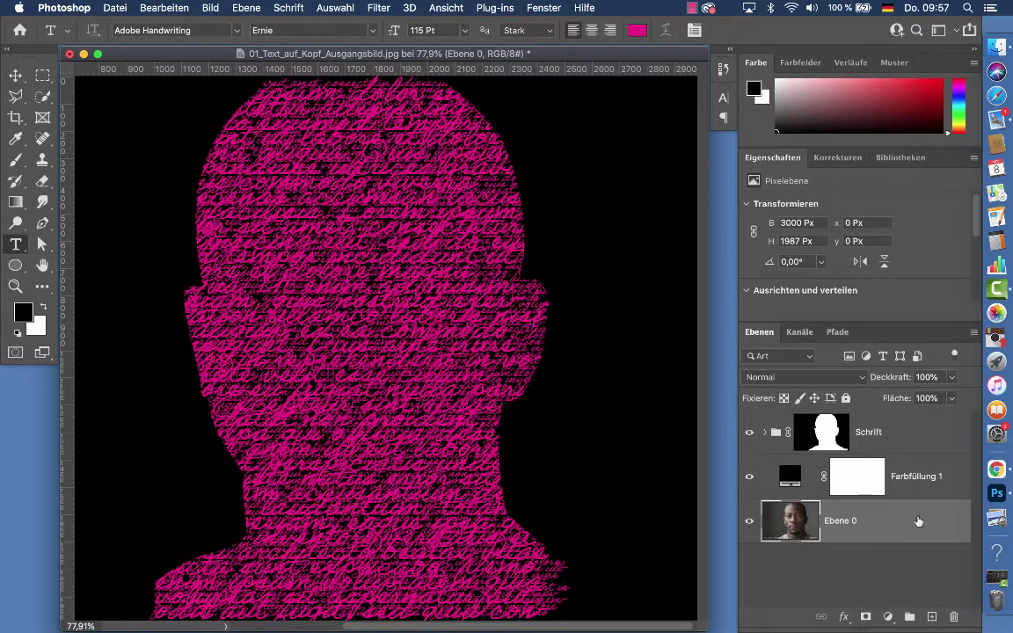
{"action": "left_click_drag", "start_coordinate": [906, 526], "coordinate": [904, 423]}
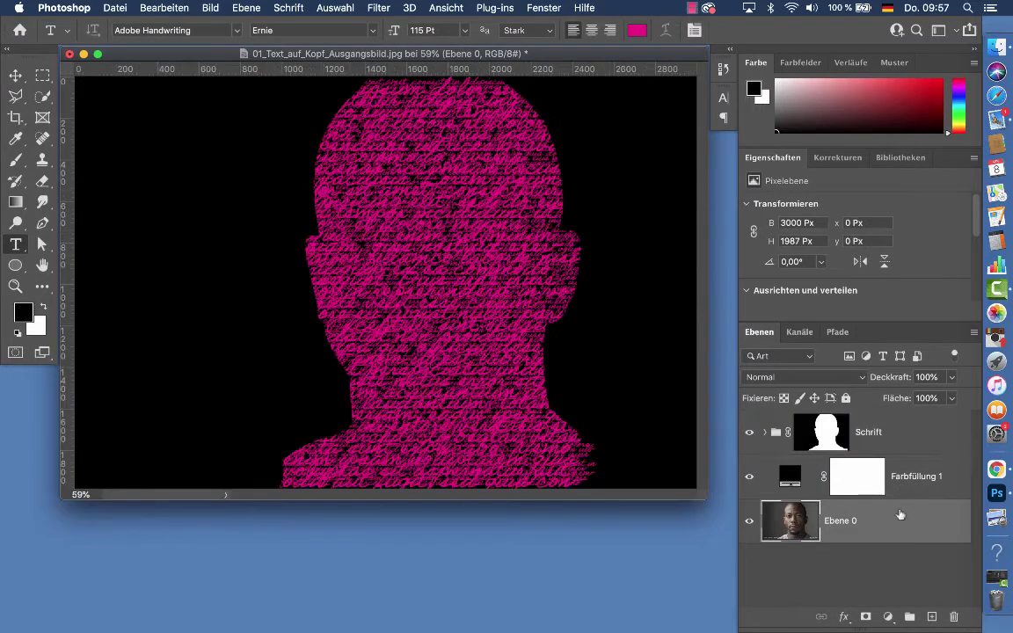
Step: Place a copy of the photo above Schrift and clip it to the group, comparing the result
{"action": "left_click_drag", "start_coordinate": [900, 528], "coordinate": [898, 407]}
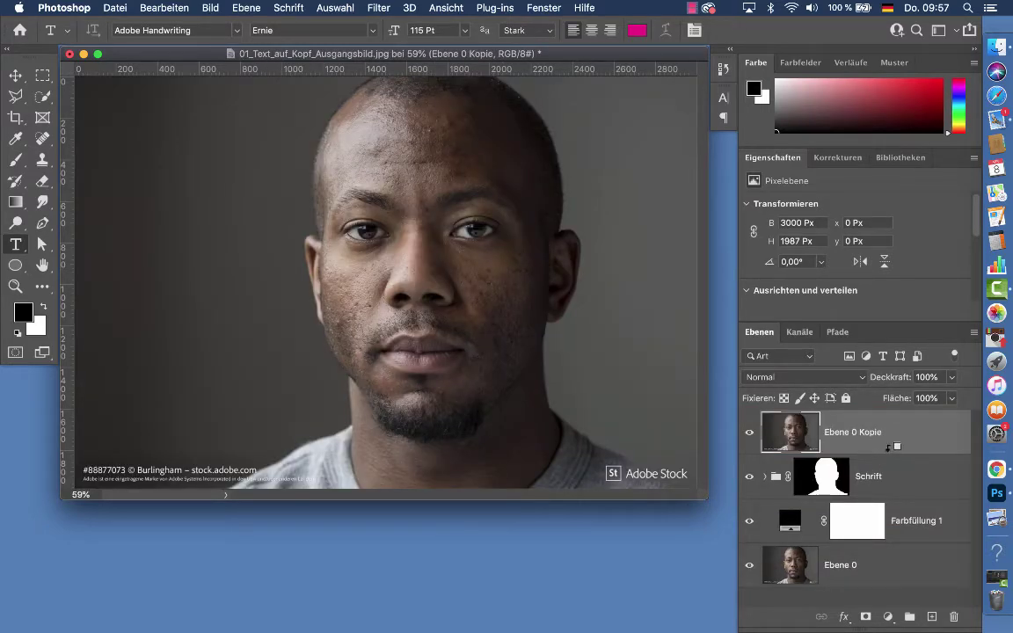
{"action": "left_click", "coordinate": [888, 448], "text": "alt"}
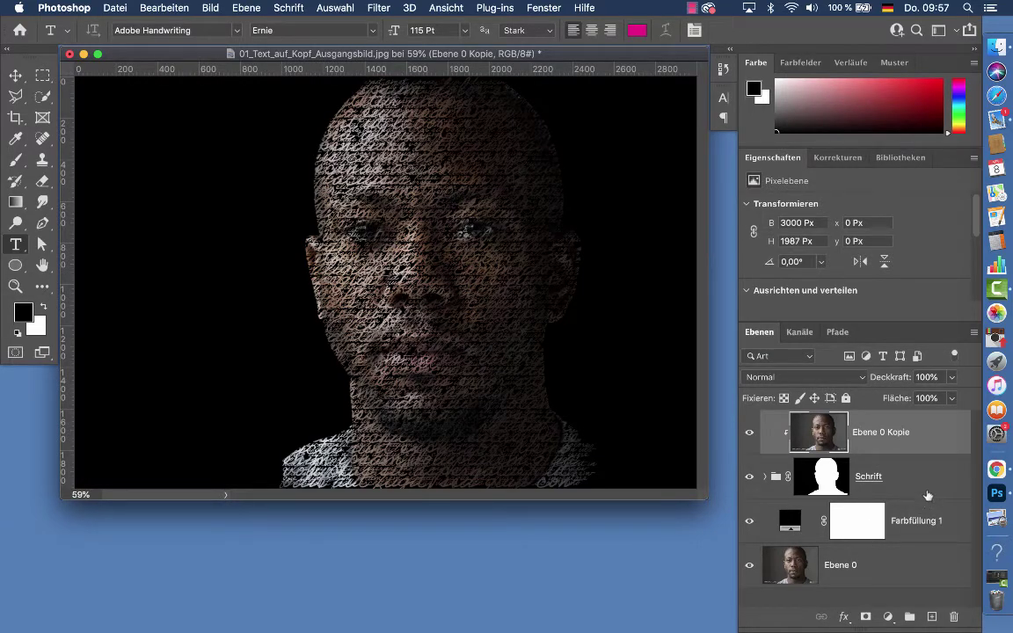
{"action": "left_click", "coordinate": [925, 487]}
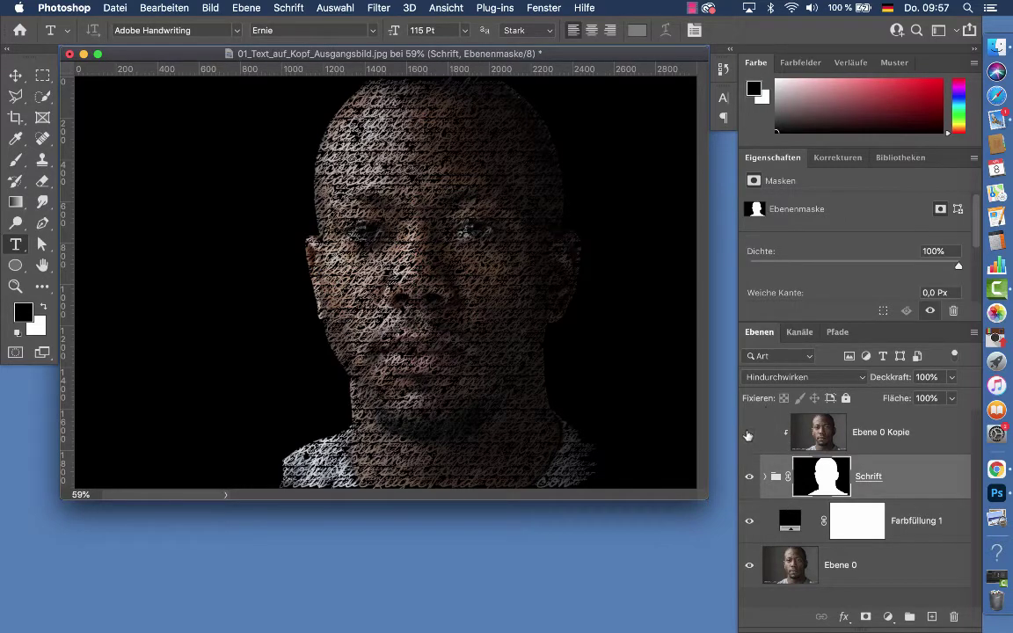
{"action": "left_click", "coordinate": [748, 433]}
{"action": "left_click", "coordinate": [904, 435]}
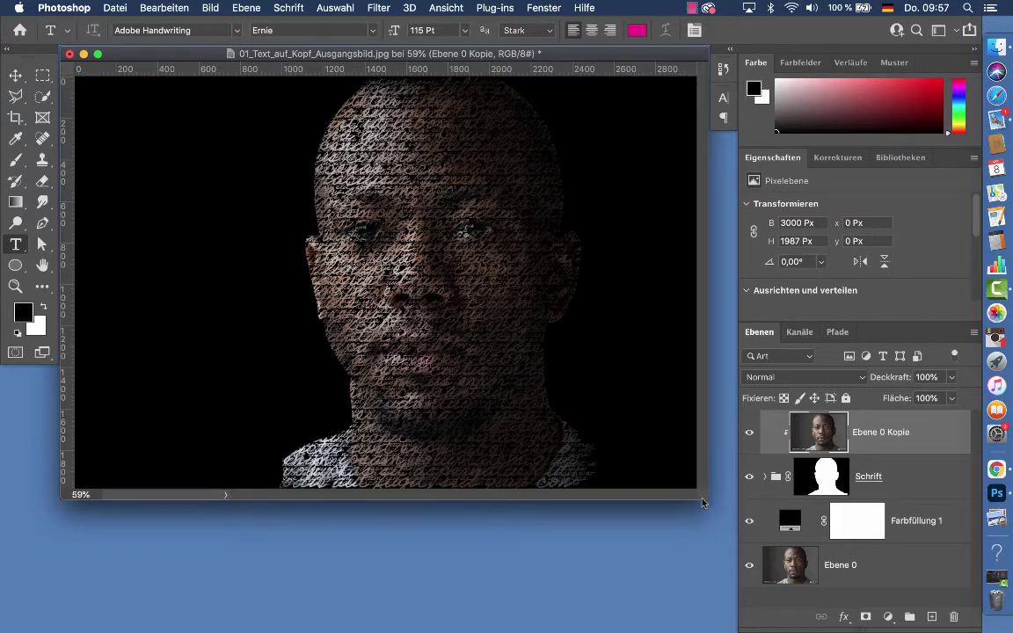
{"action": "left_click_drag", "start_coordinate": [702, 499], "coordinate": [702, 588]}
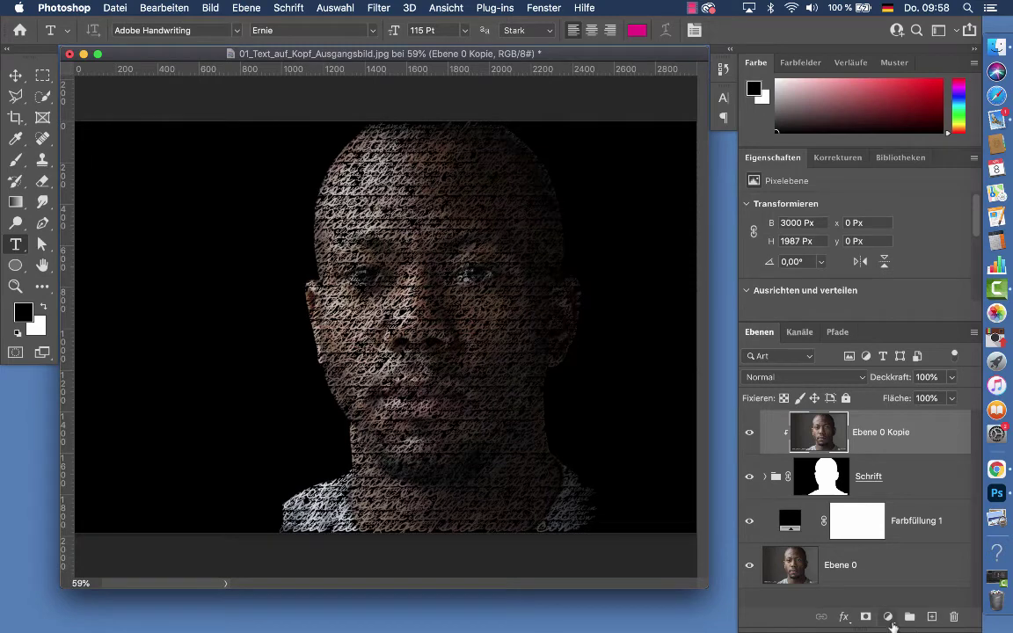
Step: Add a gradient fill layer using the pink-to-light-blue Rosatöne preset
{"action": "left_click", "coordinate": [887, 616]}
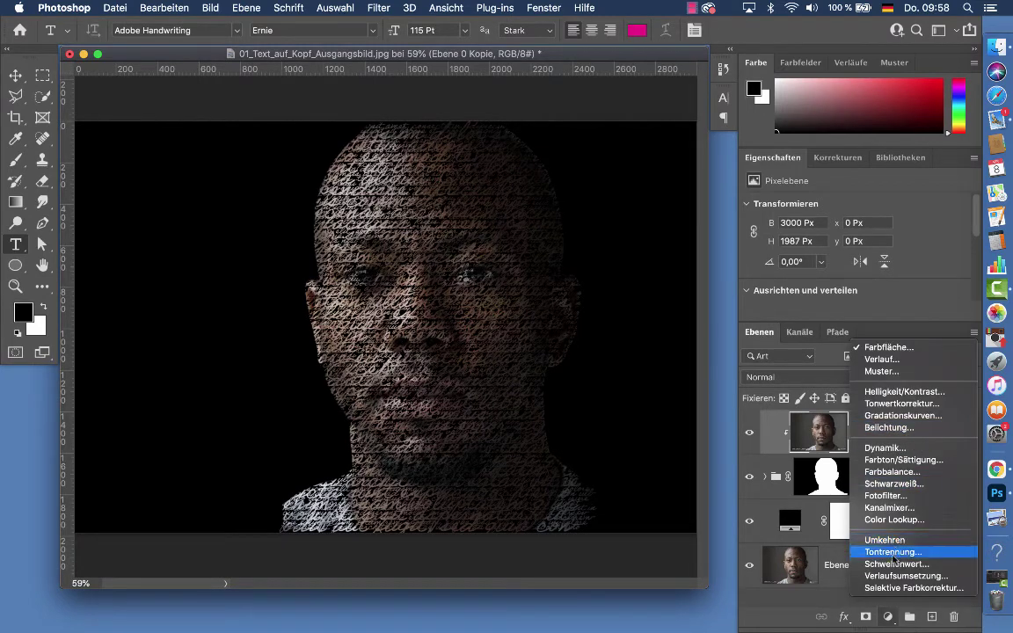
{"action": "left_click", "coordinate": [881, 359]}
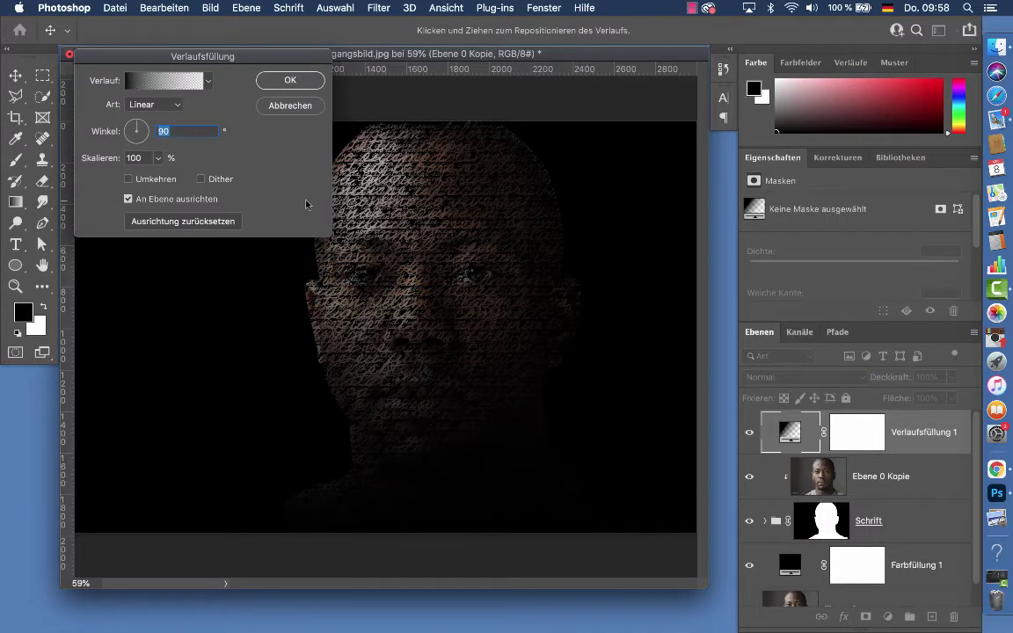
{"action": "left_click", "coordinate": [207, 80]}
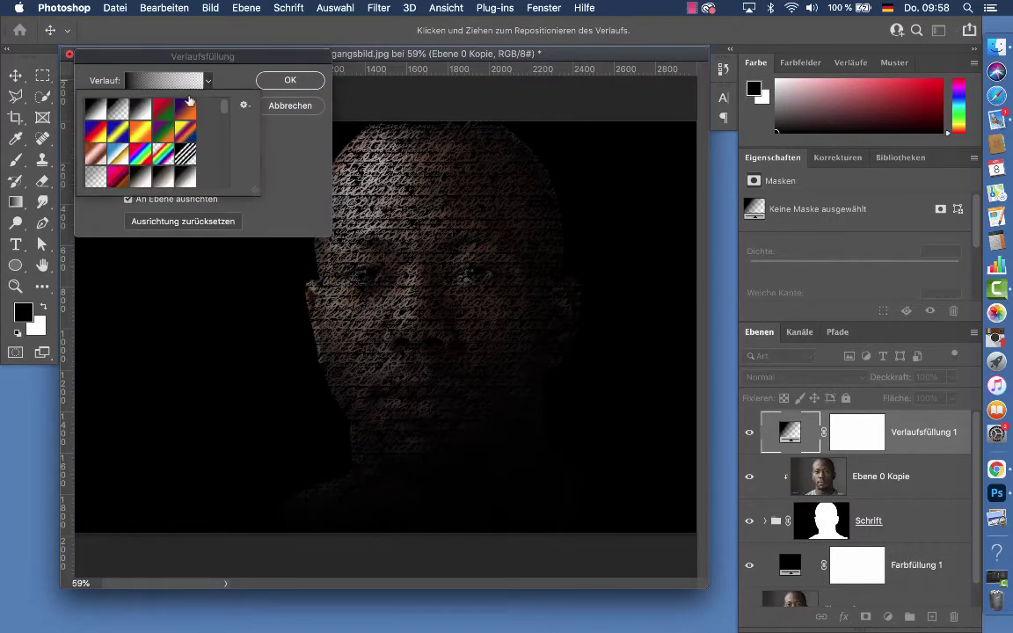
{"action": "scroll", "coordinate": [141, 127], "scroll_direction": "down", "scroll_amount": 3}
{"action": "scroll", "coordinate": [149, 132], "scroll_direction": "down", "scroll_amount": 4}
{"action": "scroll", "coordinate": [149, 134], "scroll_direction": "up", "scroll_amount": 2}
{"action": "scroll", "coordinate": [151, 135], "scroll_direction": "up", "scroll_amount": 3}
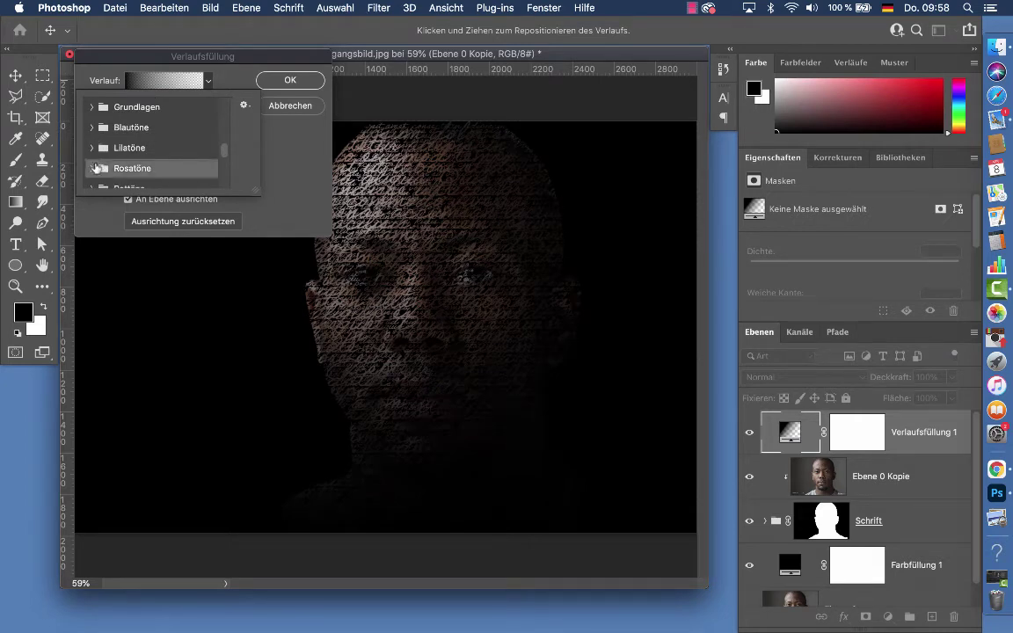
{"action": "scroll", "coordinate": [99, 163], "scroll_direction": "down", "scroll_amount": 5}
{"action": "scroll", "coordinate": [99, 163], "scroll_direction": "up", "scroll_amount": 2}
{"action": "scroll", "coordinate": [101, 164], "scroll_direction": "up", "scroll_amount": 3}
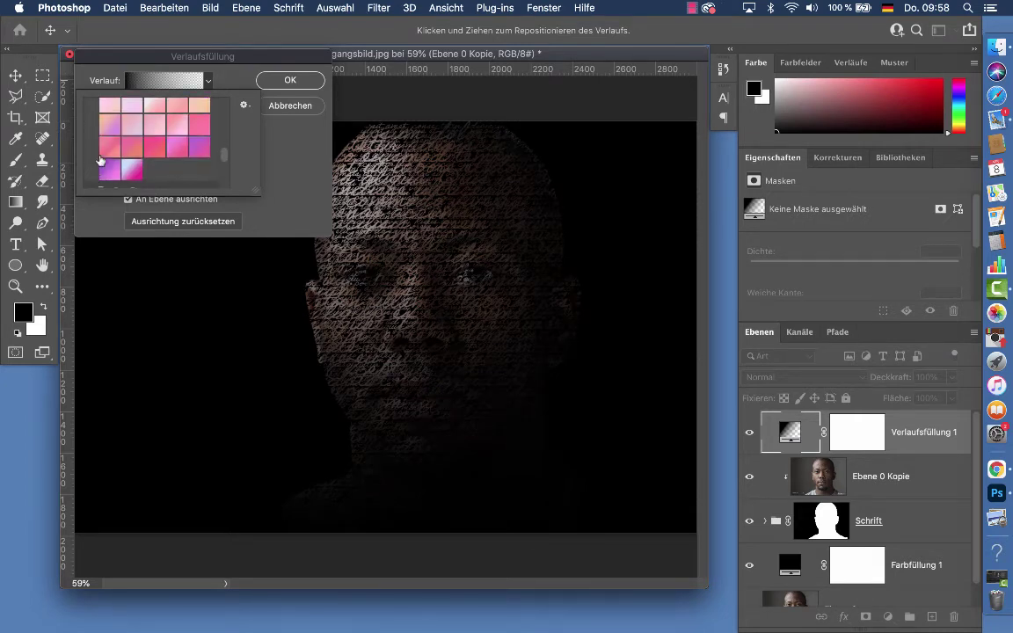
{"action": "left_click", "coordinate": [110, 172]}
{"action": "left_click", "coordinate": [132, 169]}
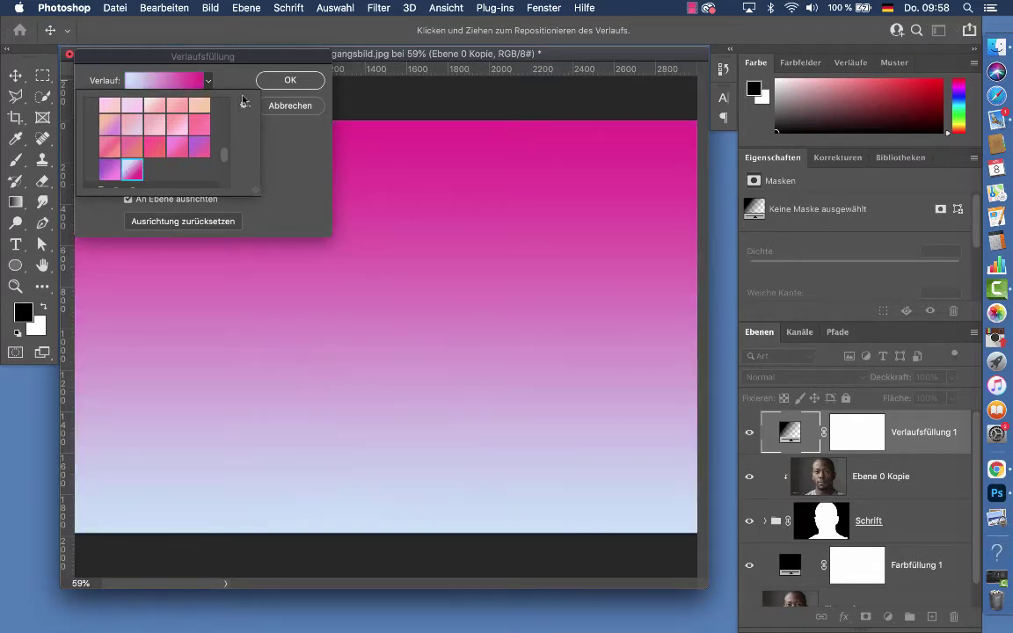
{"action": "left_click", "coordinate": [281, 79]}
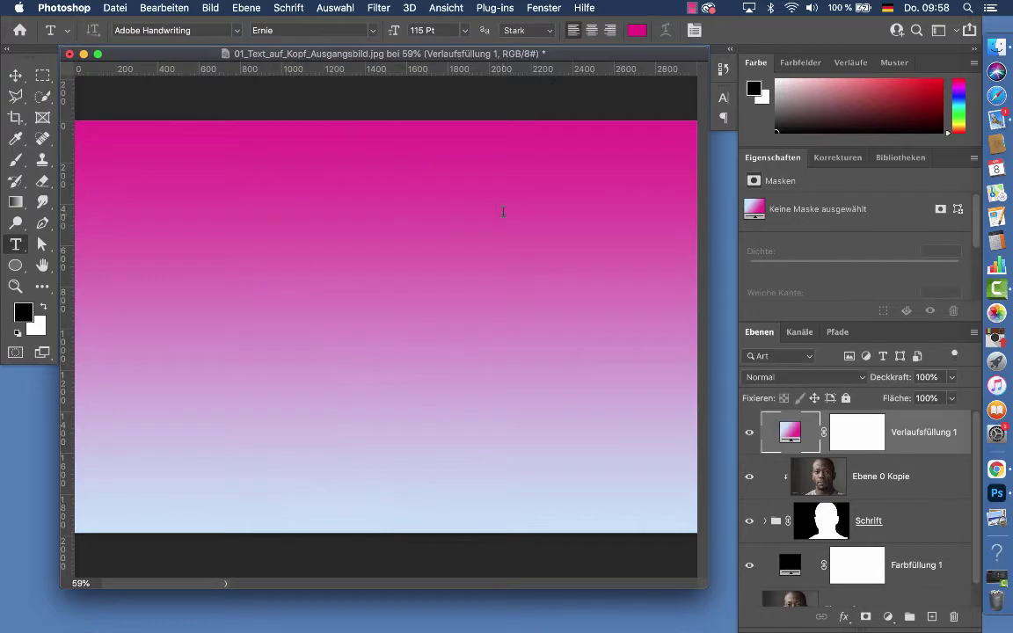
Step: Set the gradient fill's blend mode to Farbe and compare with the photo copy hidden
{"action": "left_click", "coordinate": [849, 378]}
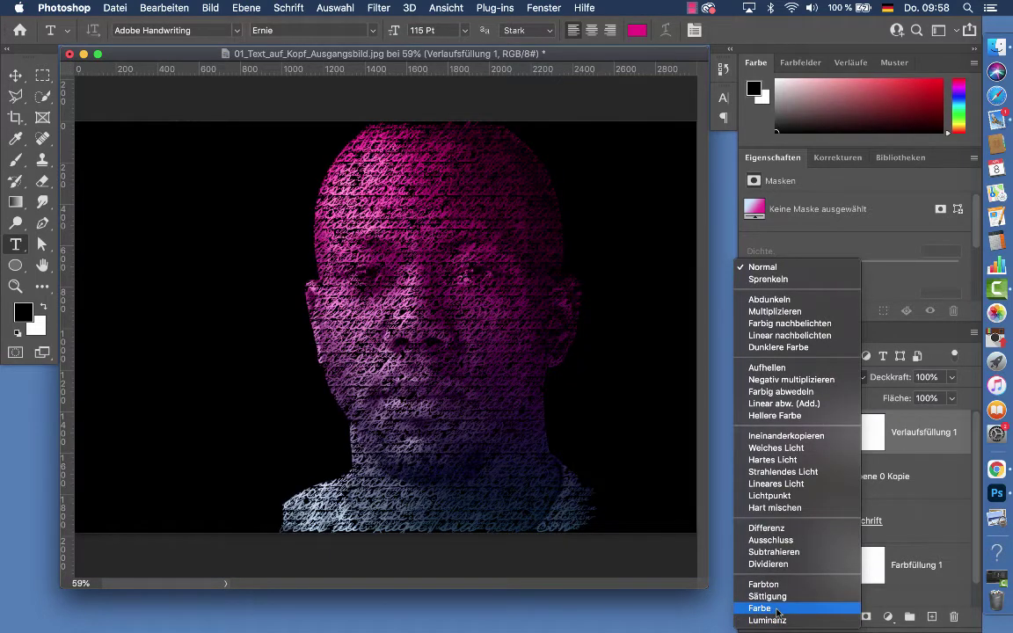
{"action": "left_click", "coordinate": [777, 609]}
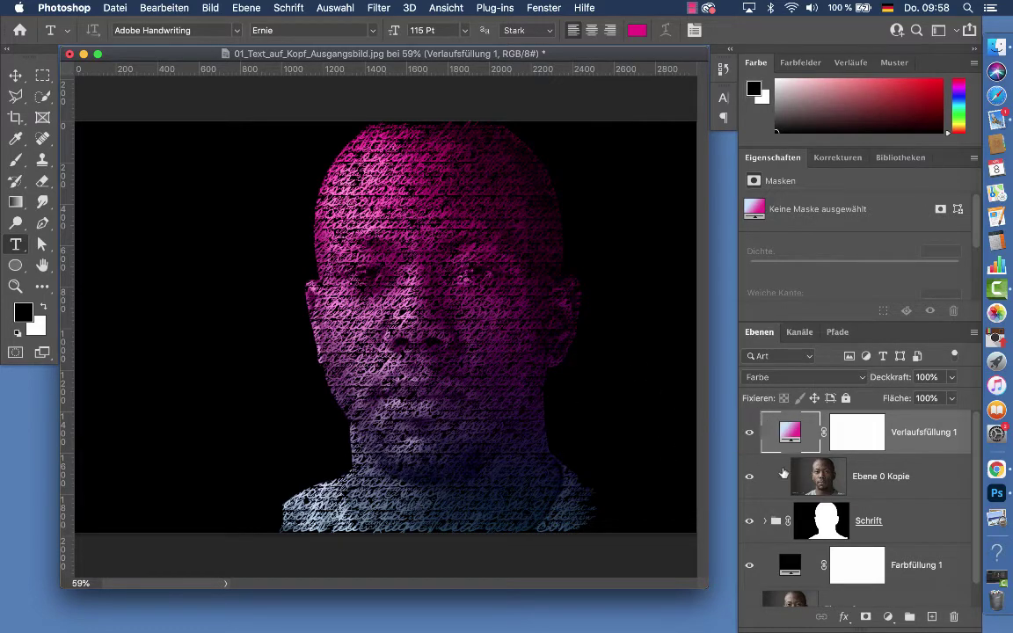
{"action": "left_click", "coordinate": [749, 475]}
{"action": "left_click", "coordinate": [750, 476]}
{"action": "scroll", "coordinate": [800, 444], "scroll_direction": "down", "scroll_amount": 1}
Step: Add an Abgeflachte Kante und Relief effect to the Schrift group
{"action": "left_click", "coordinate": [924, 500]}
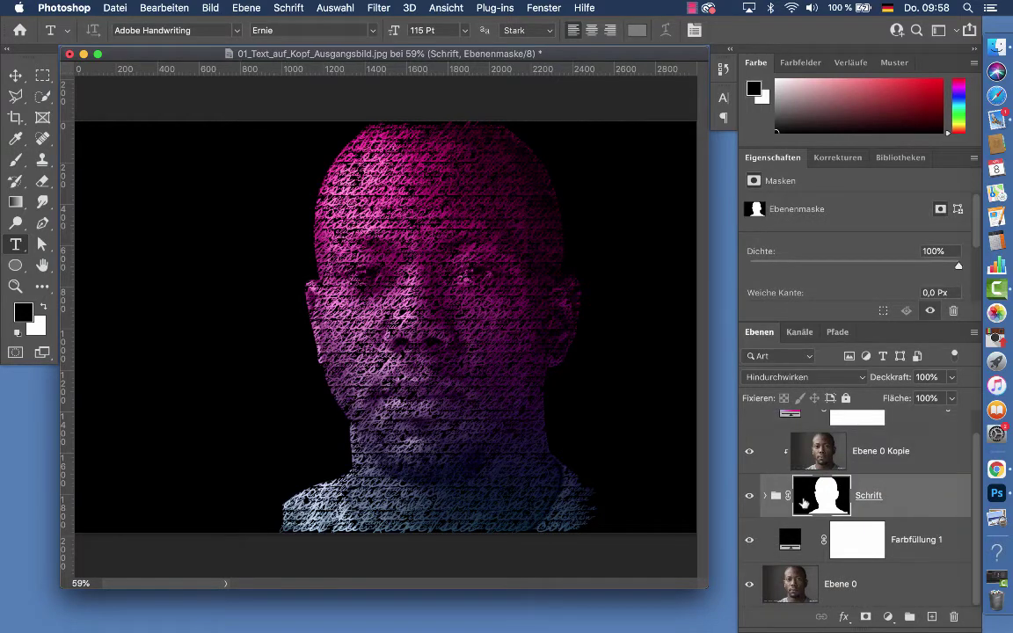
{"action": "double_click", "coordinate": [938, 501]}
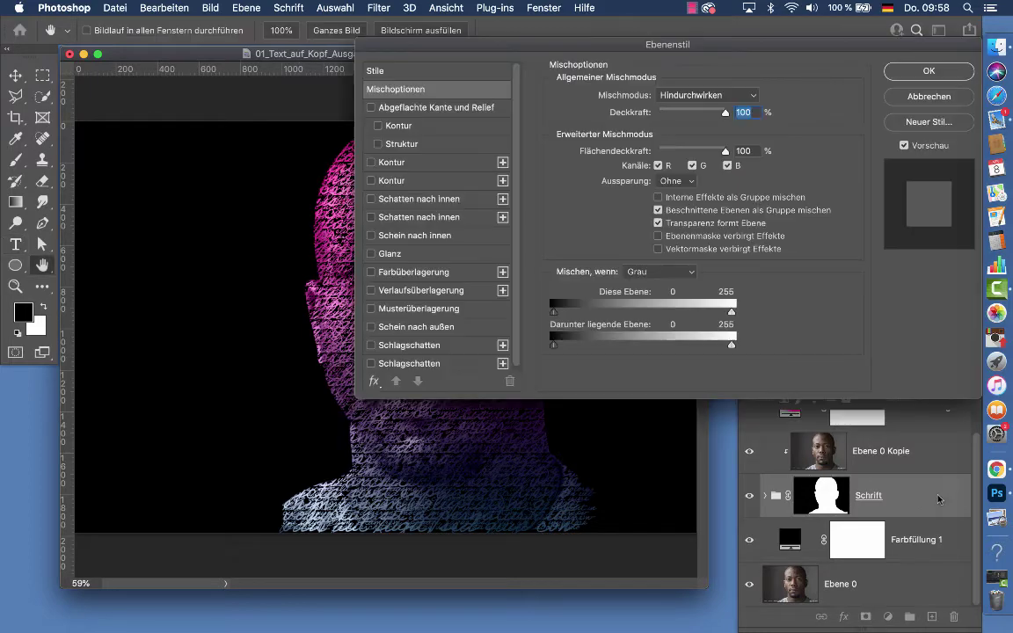
{"action": "left_click", "coordinate": [421, 107]}
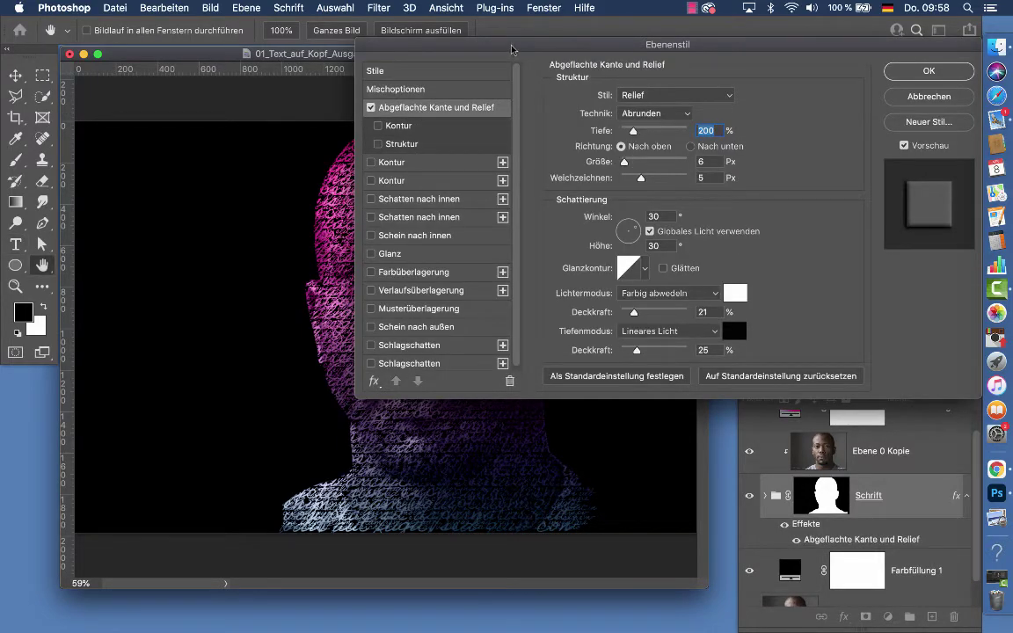
{"action": "left_click_drag", "start_coordinate": [511, 48], "coordinate": [586, 67]}
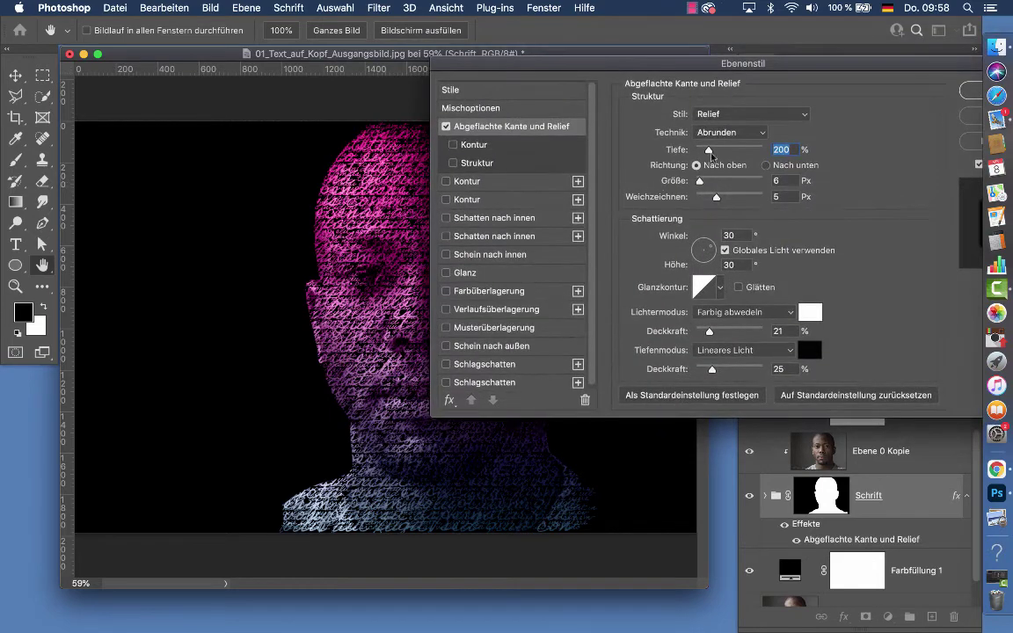
Step: Make the emboss Hart meißeln with 1000% depth, 98 px size and no softening
{"action": "left_click_drag", "start_coordinate": [709, 151], "coordinate": [720, 152]}
{"action": "left_click_drag", "start_coordinate": [716, 198], "coordinate": [724, 199]}
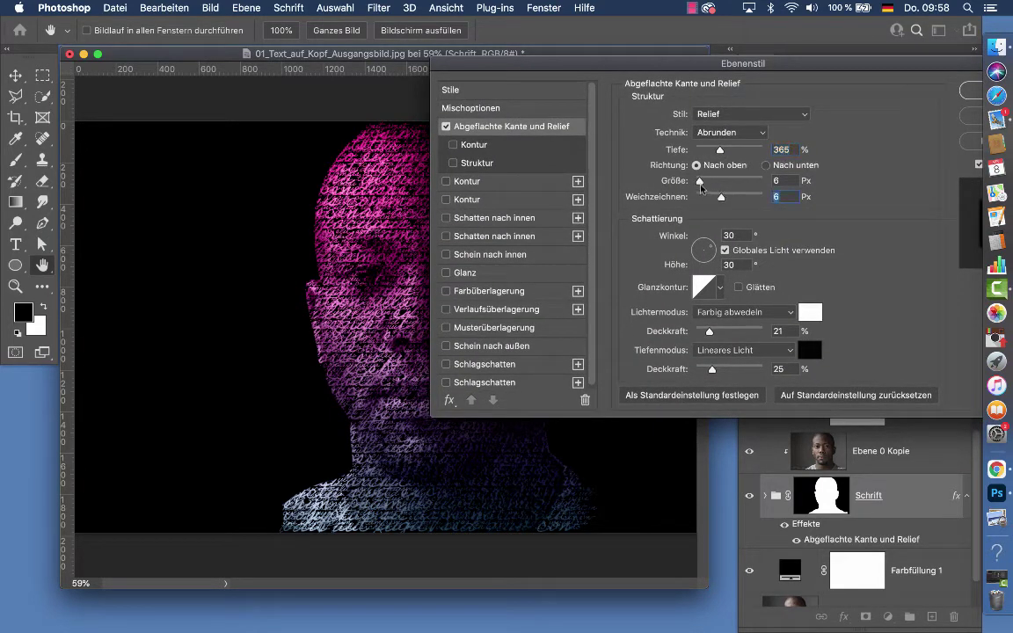
{"action": "left_click", "coordinate": [734, 133]}
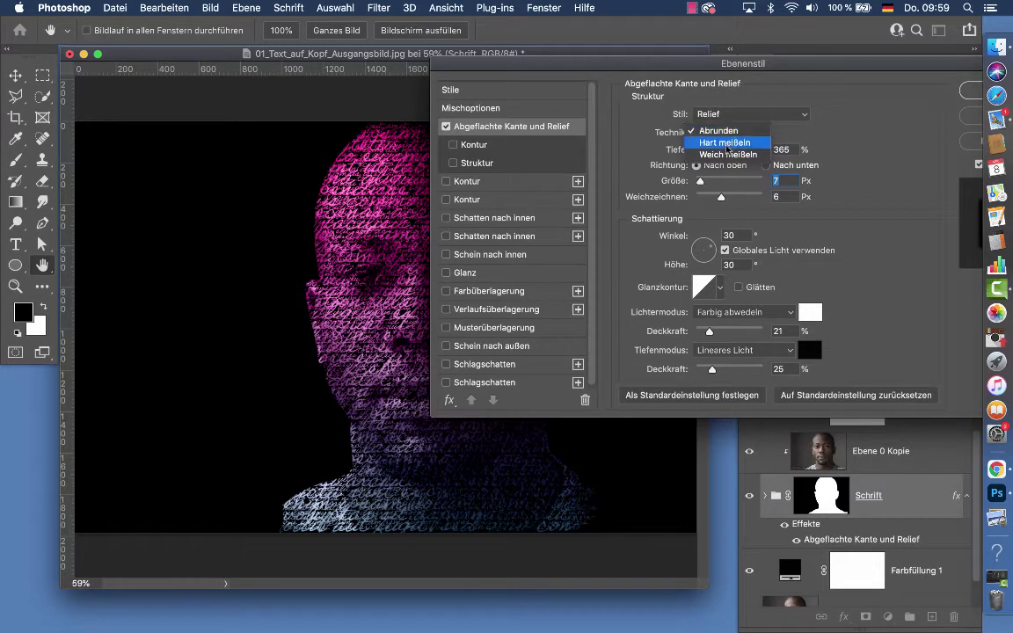
{"action": "left_click", "coordinate": [730, 142]}
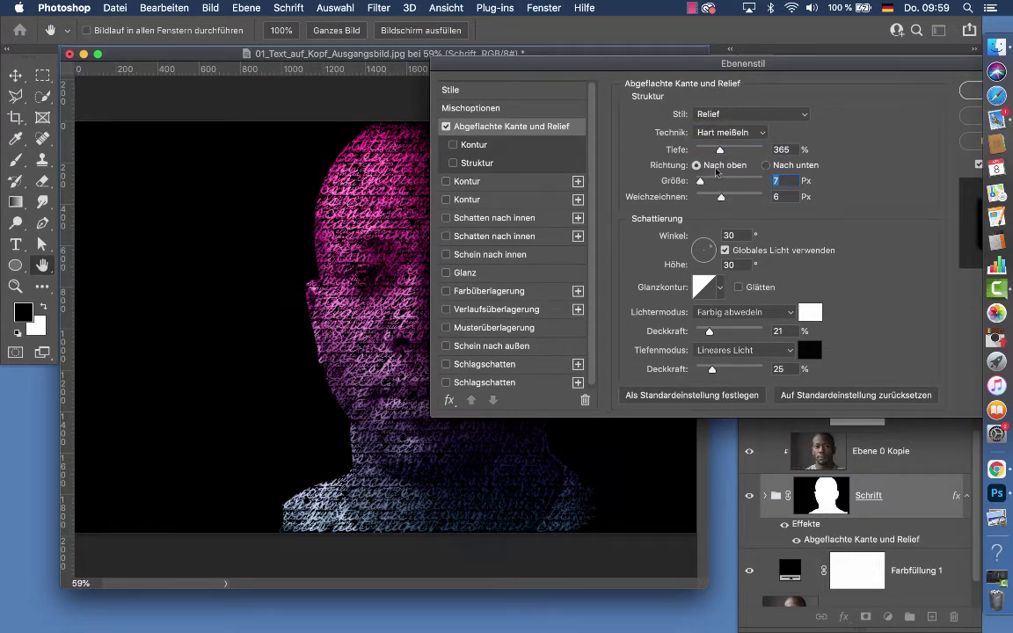
{"action": "left_click_drag", "start_coordinate": [719, 151], "coordinate": [772, 154]}
{"action": "left_click", "coordinate": [777, 154]}
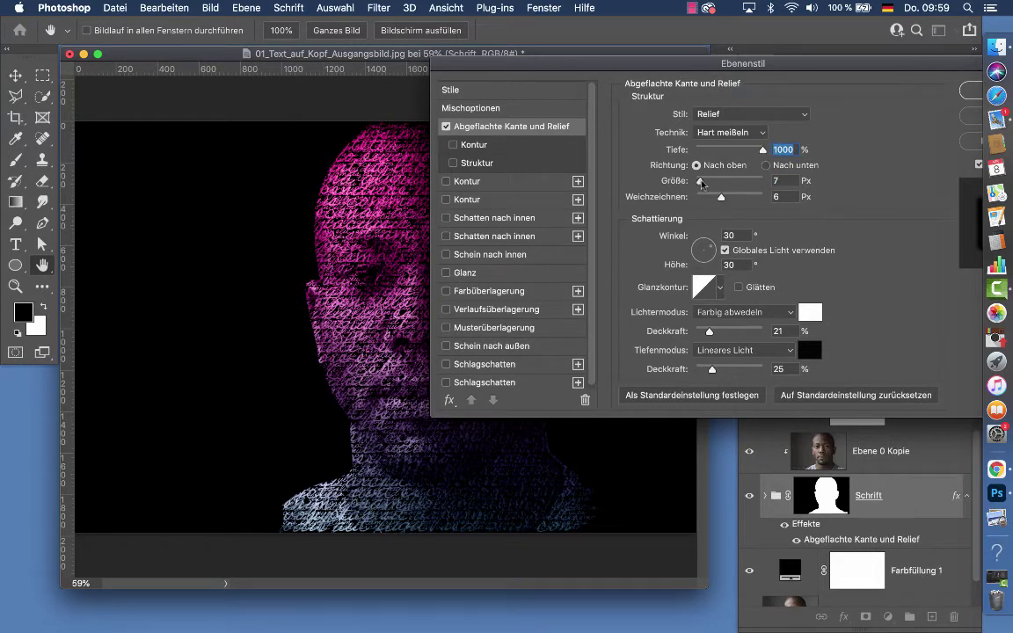
{"action": "left_click_drag", "start_coordinate": [701, 182], "coordinate": [725, 181]}
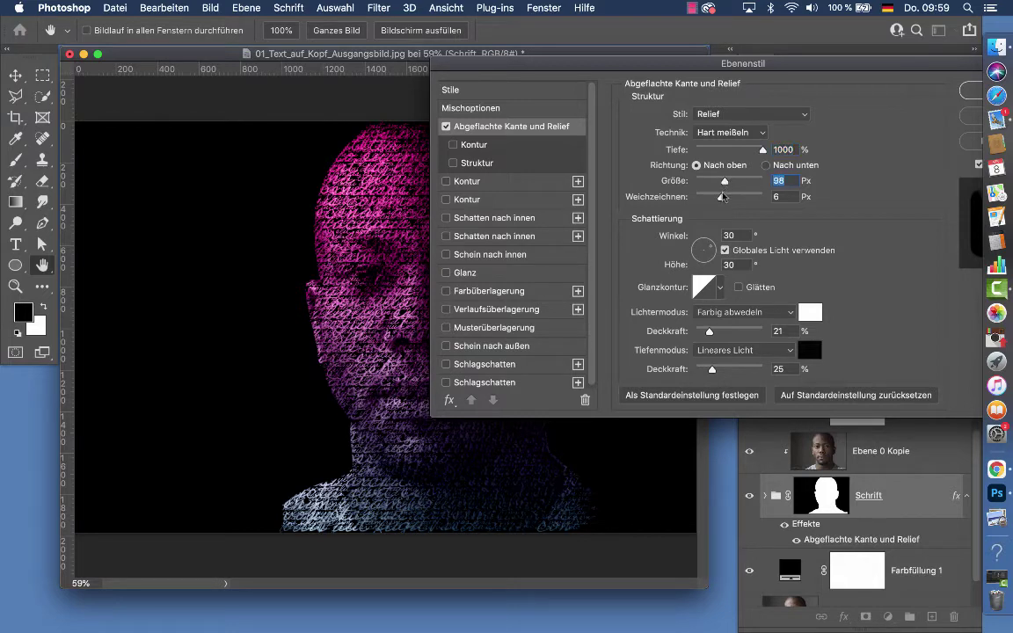
{"action": "left_click_drag", "start_coordinate": [719, 197], "coordinate": [650, 195]}
Step: Set the emboss highlights to Aufhellen mode at 39% opacity
{"action": "left_click_drag", "start_coordinate": [712, 331], "coordinate": [739, 331]}
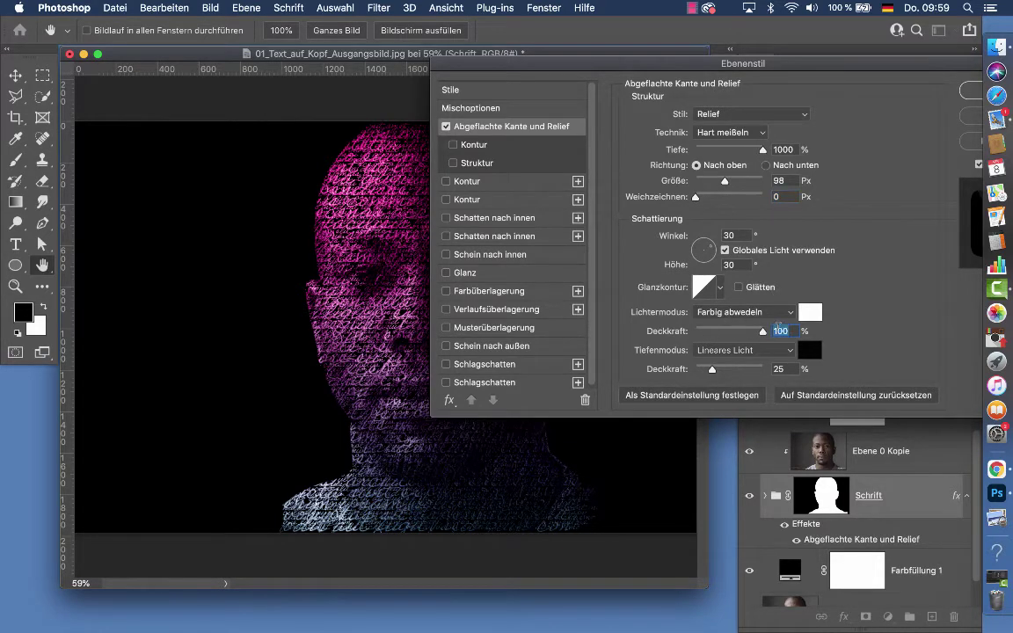
{"action": "left_click", "coordinate": [742, 313]}
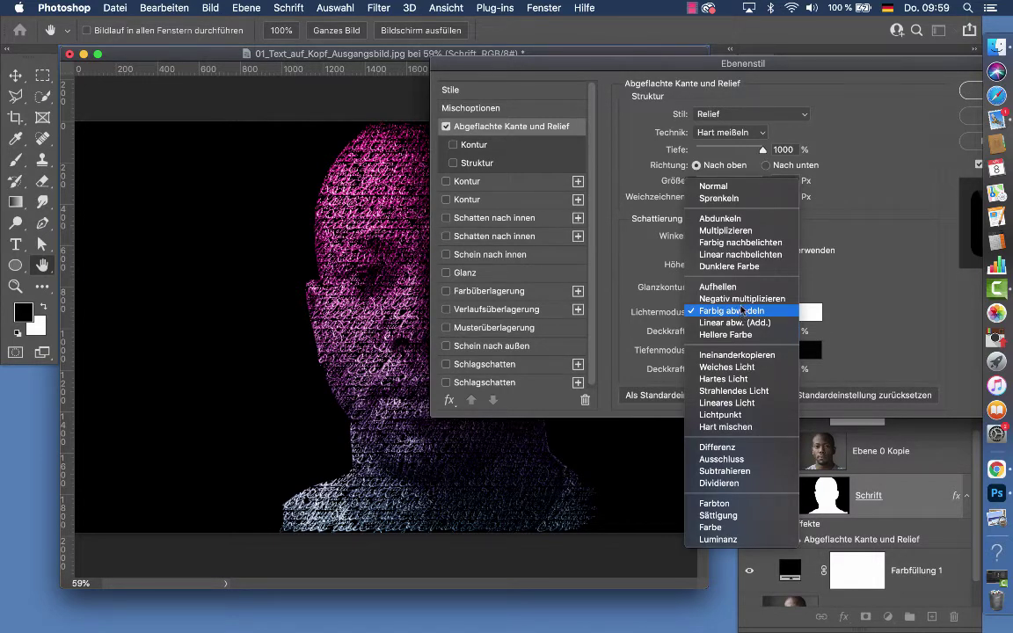
{"action": "left_click", "coordinate": [735, 288]}
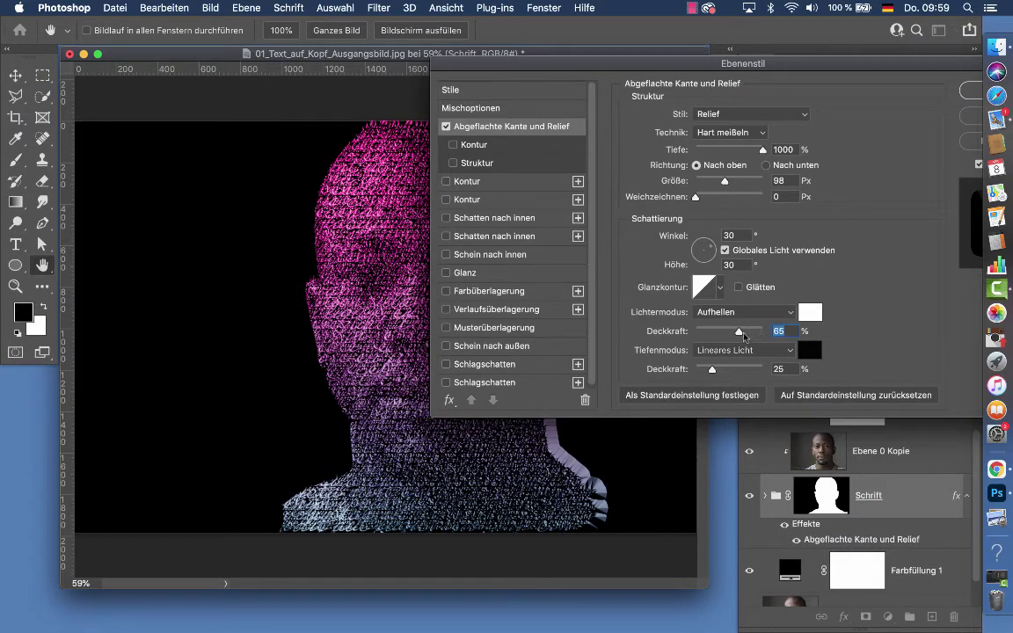
{"action": "left_click_drag", "start_coordinate": [739, 334], "coordinate": [719, 335]}
{"action": "left_click_drag", "start_coordinate": [720, 334], "coordinate": [723, 334]}
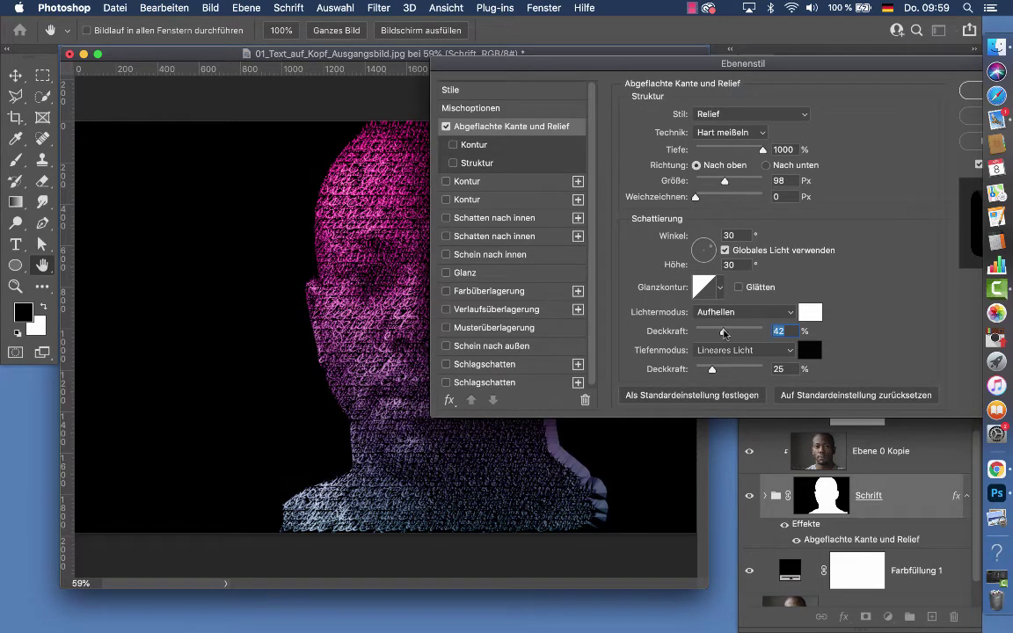
{"action": "left_click_drag", "start_coordinate": [723, 333], "coordinate": [721, 333]}
{"action": "left_click", "coordinate": [523, 92]}
{"action": "left_click", "coordinate": [514, 109]}
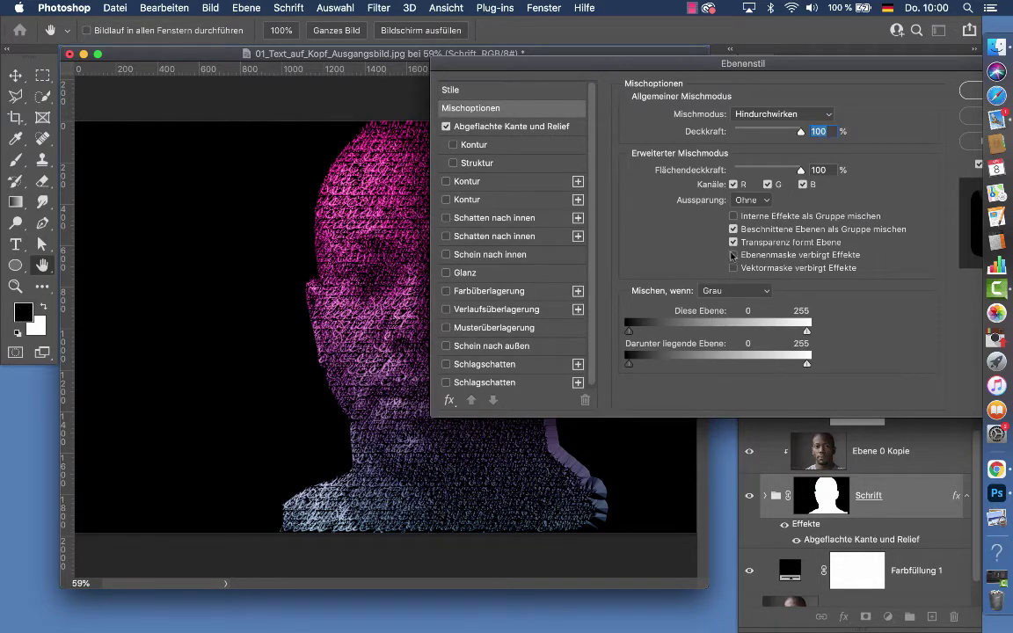
Step: Enable 'Ebenenmaske verbirgt Effekte', set the bevel to 625% depth and 32 px, and apply the style
{"action": "left_click", "coordinate": [733, 255]}
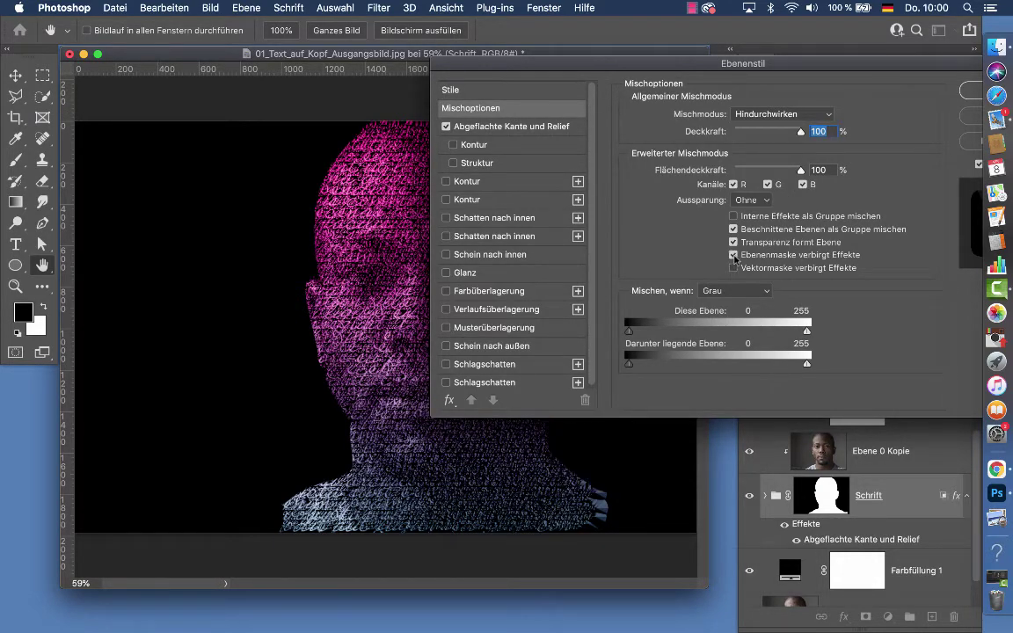
{"action": "left_click_drag", "start_coordinate": [542, 68], "coordinate": [680, 90]}
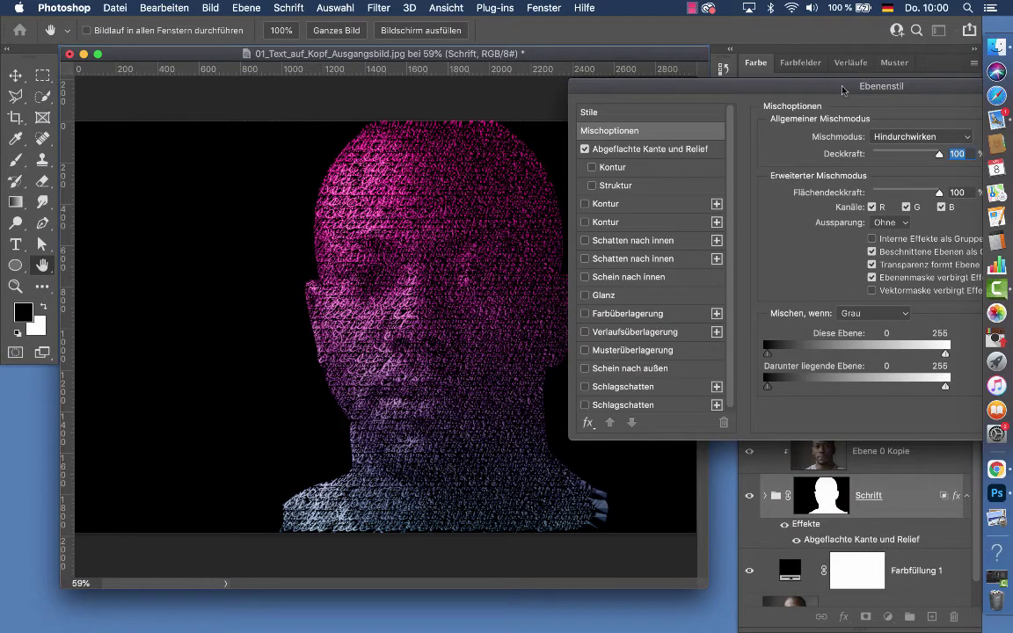
{"action": "left_click_drag", "start_coordinate": [842, 90], "coordinate": [729, 57]}
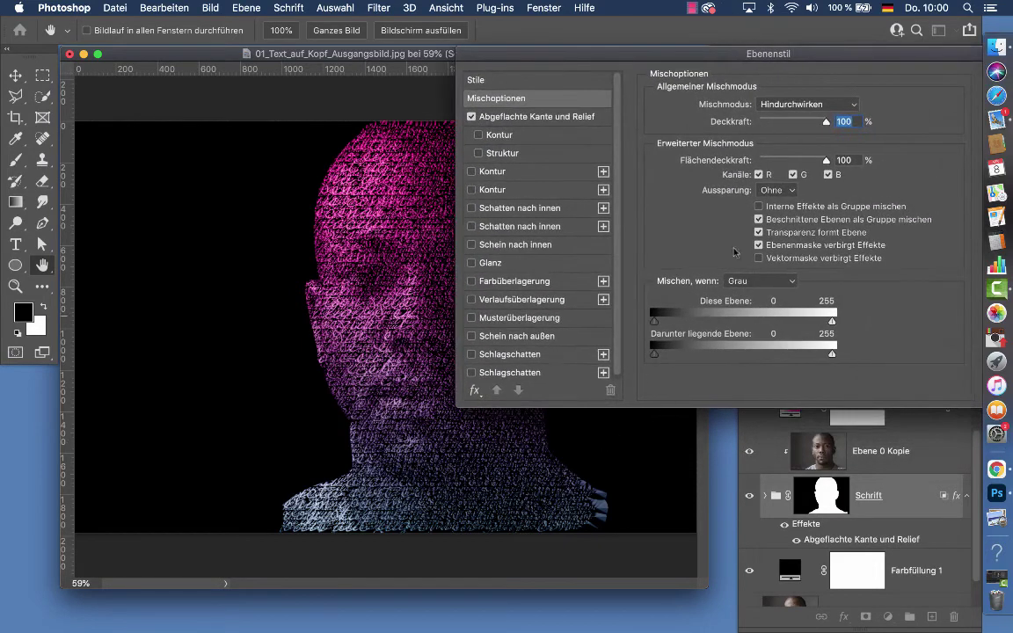
{"action": "left_click", "coordinate": [557, 122]}
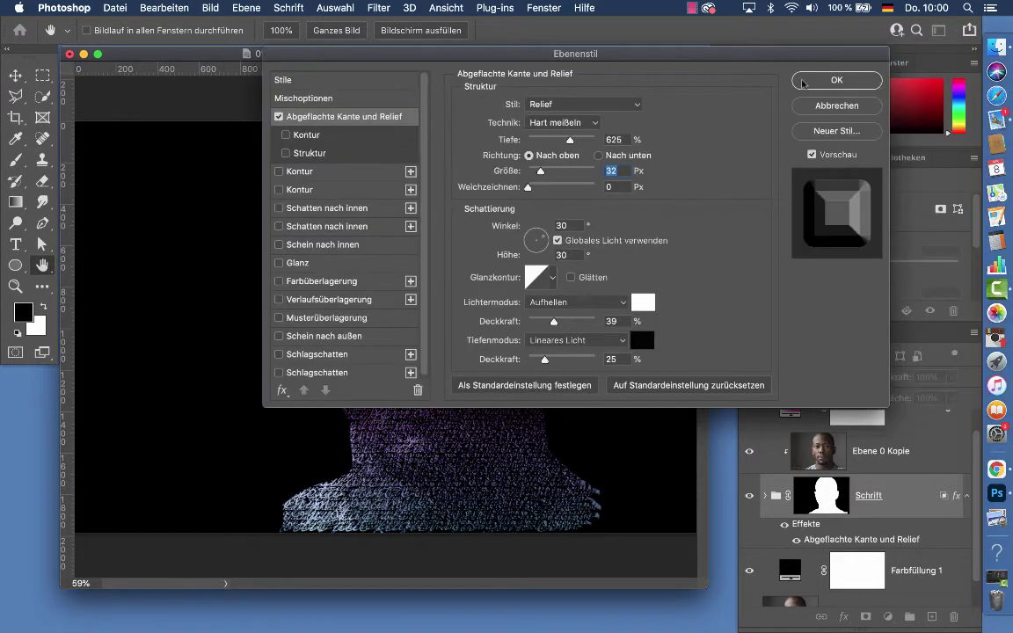
{"action": "left_click", "coordinate": [820, 86]}
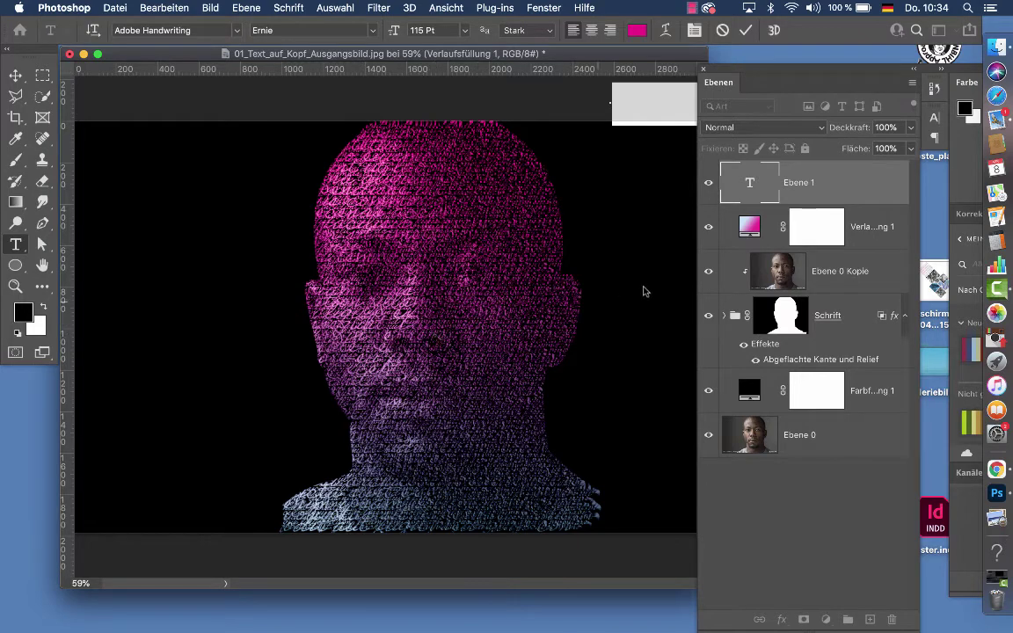
Step: Delete the stray Lorem Ipsum text layer and select Ebene 0 Kopie
{"action": "left_click_drag", "start_coordinate": [872, 187], "coordinate": [891, 619]}
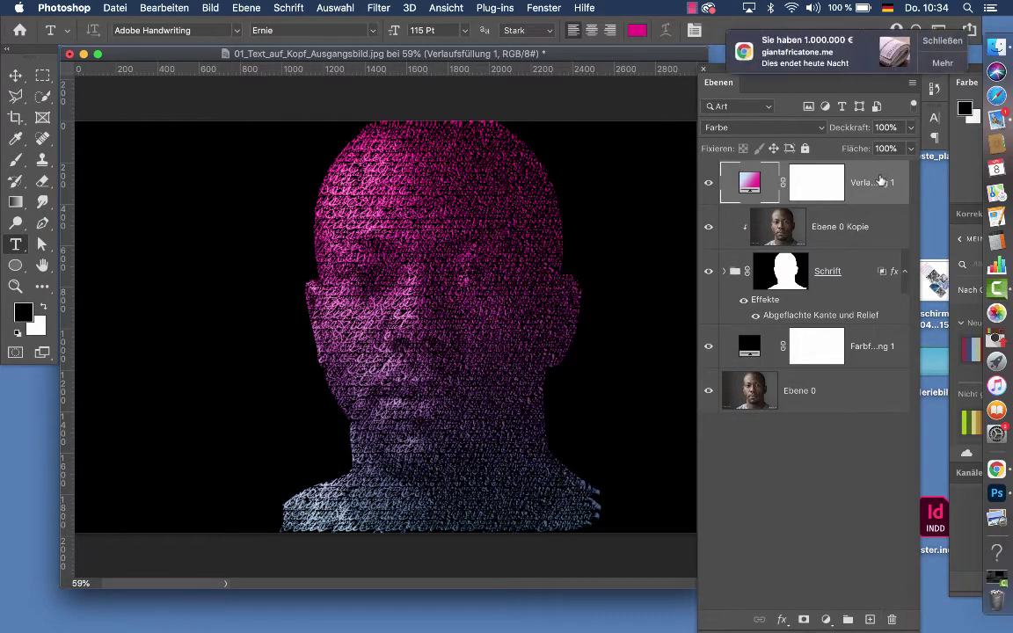
{"action": "left_click", "coordinate": [942, 41]}
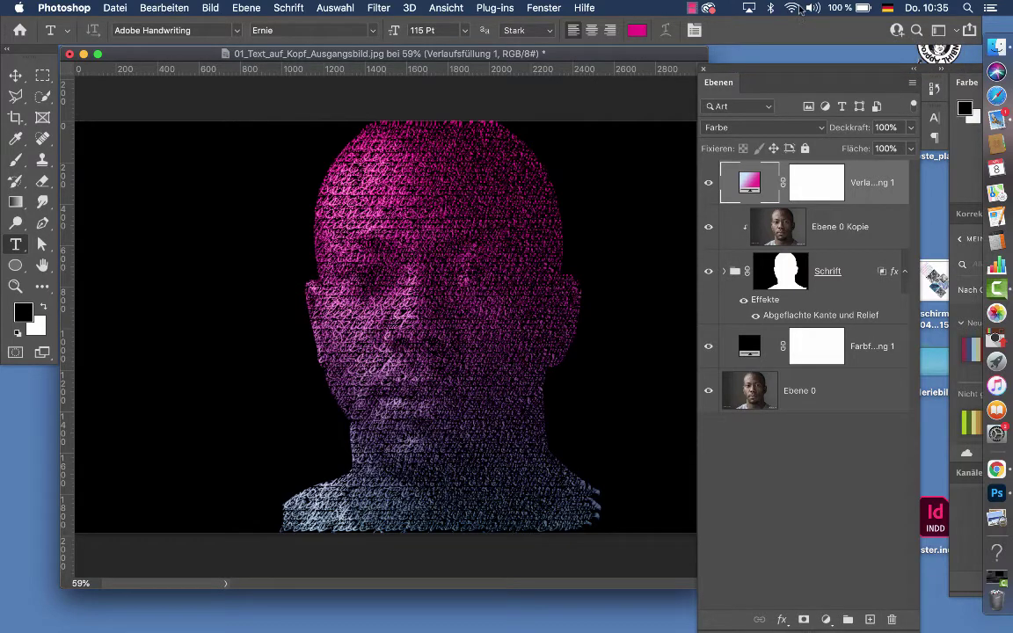
{"action": "left_click", "coordinate": [793, 9]}
{"action": "key", "text": "Escape"}
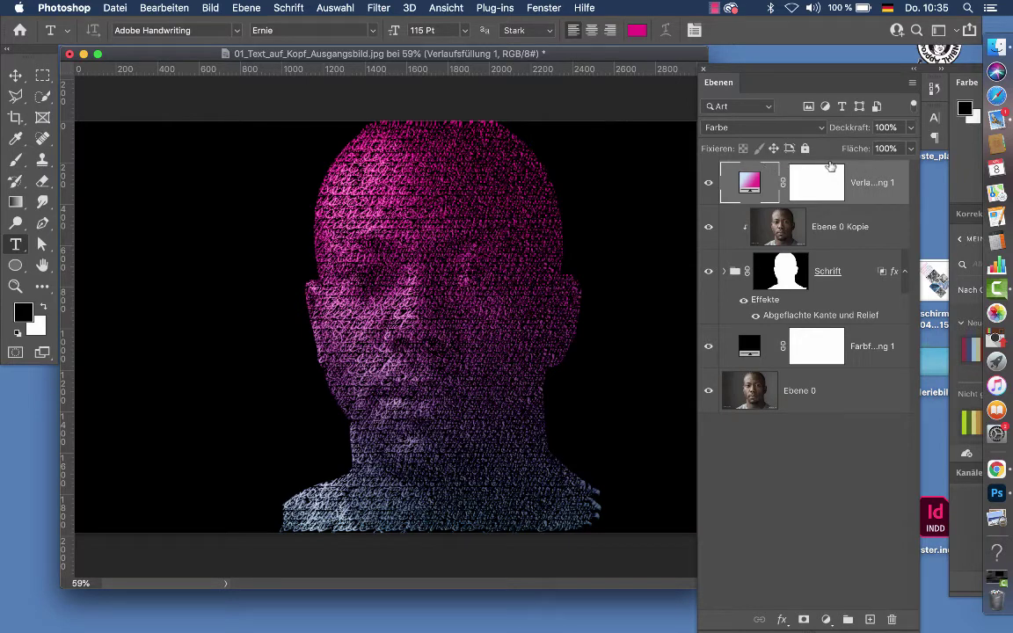
{"action": "left_click", "coordinate": [880, 229]}
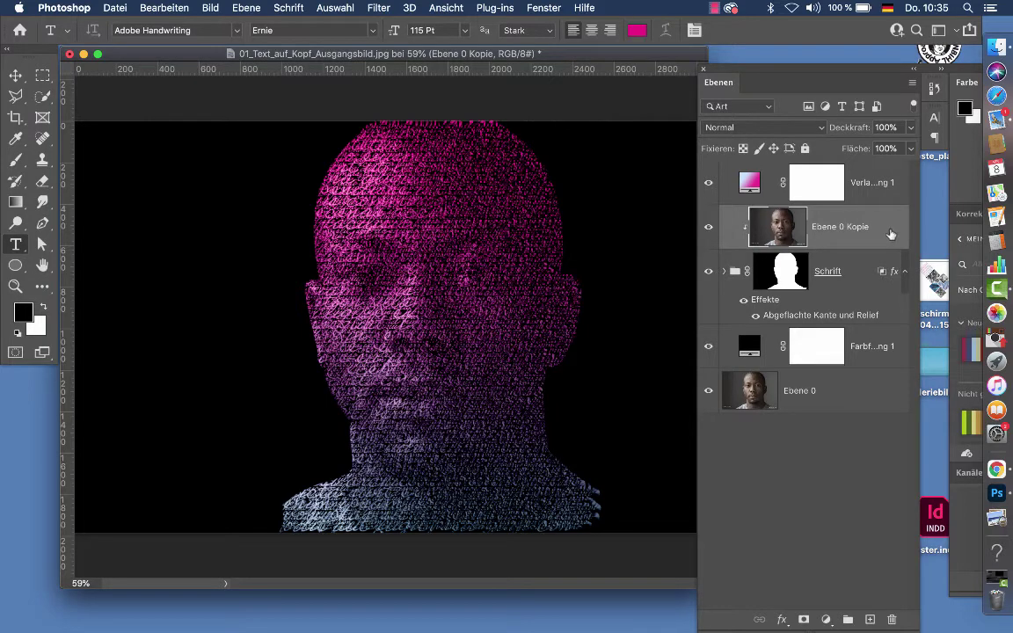
Step: Duplicate Ebene 0 Kopie to the top as Ebene 0 Kopie 2, blended in Lineares Licht
{"action": "left_click_drag", "start_coordinate": [891, 233], "coordinate": [859, 177]}
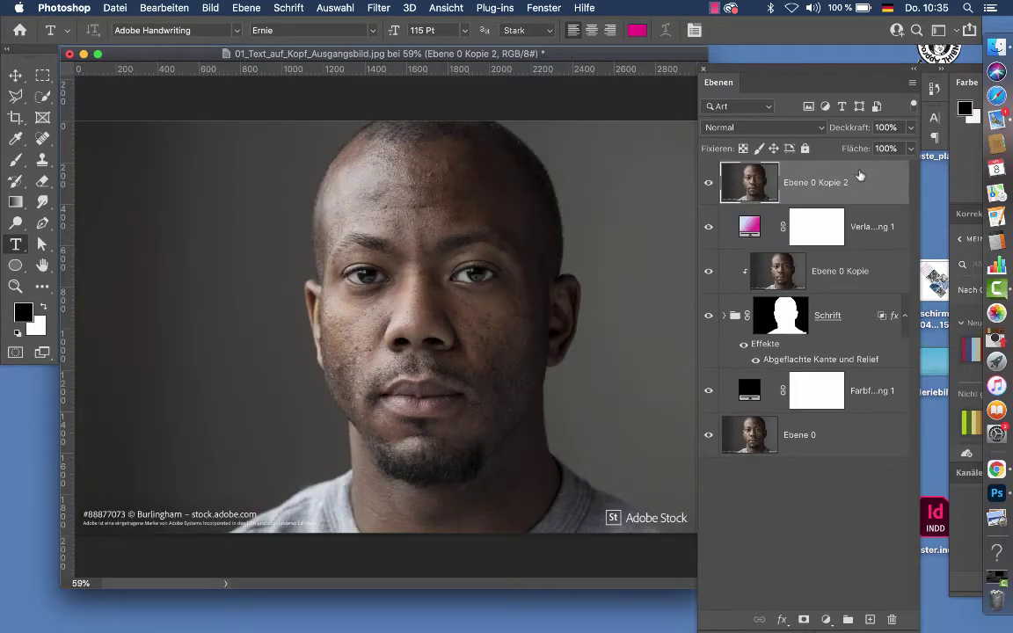
{"action": "left_click", "coordinate": [774, 128]}
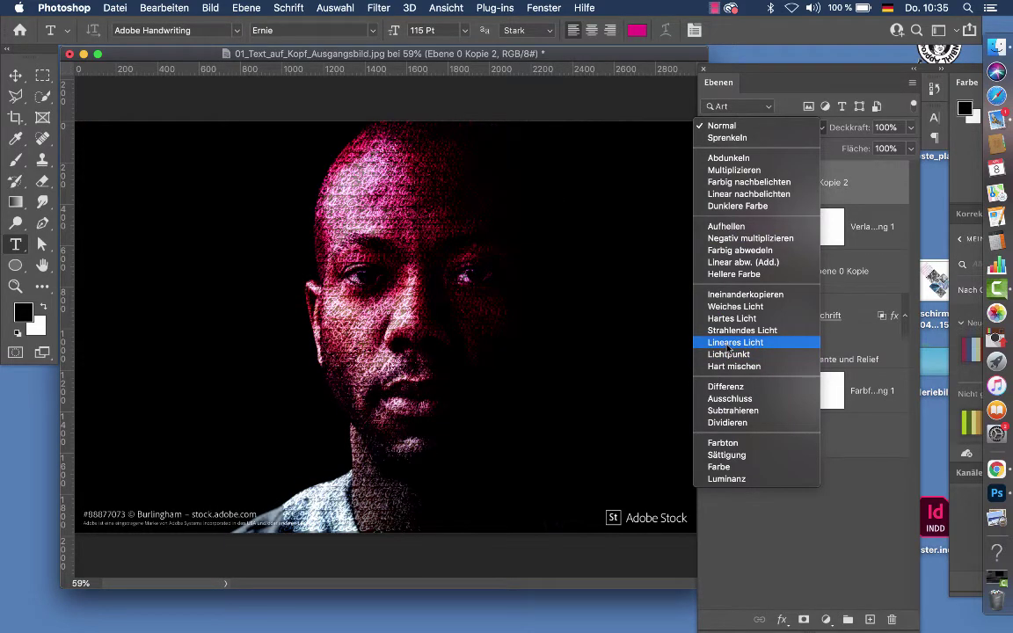
{"action": "left_click", "coordinate": [728, 354]}
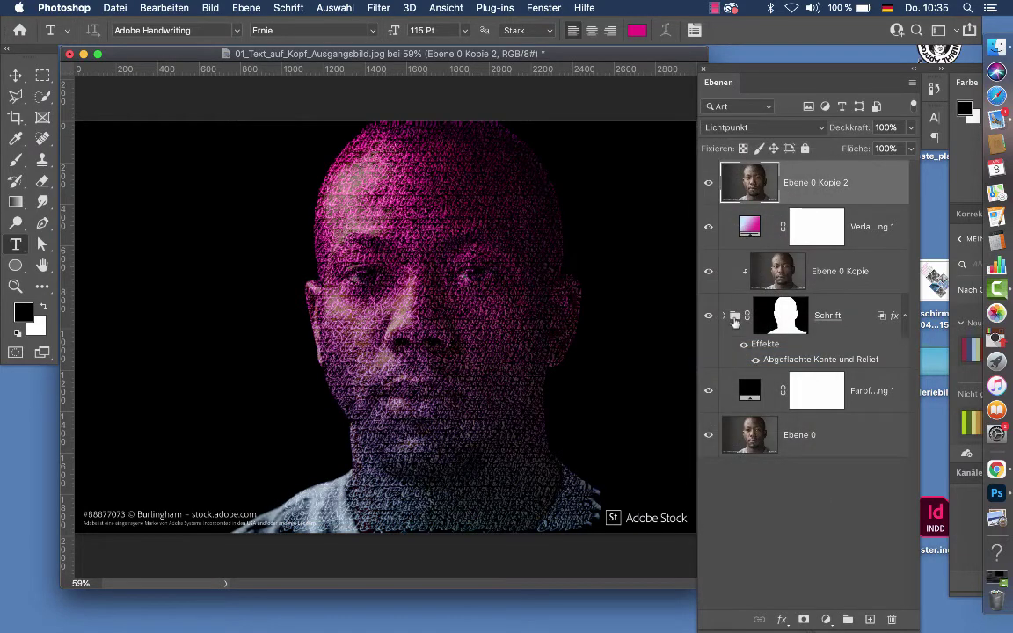
{"action": "left_click", "coordinate": [789, 129]}
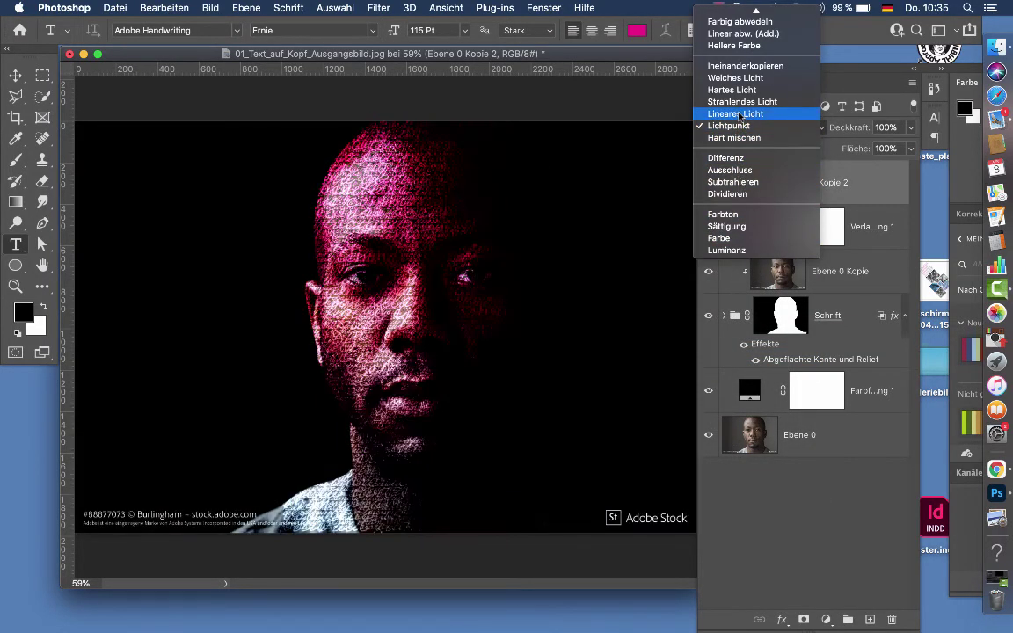
{"action": "left_click", "coordinate": [738, 114]}
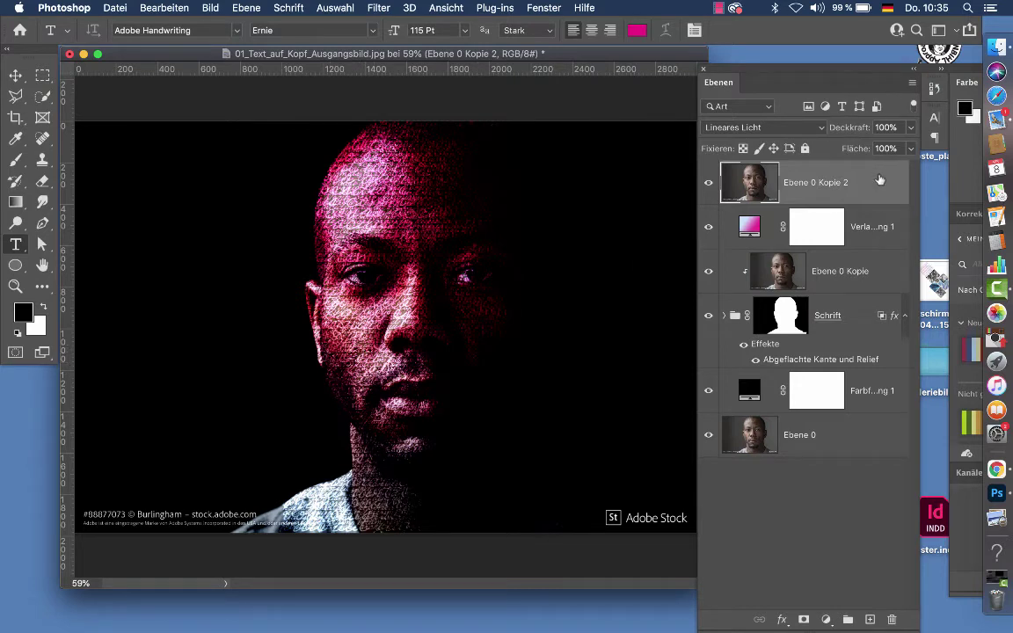
Step: Add a Schwarzweiß adjustment layer clipped to the top photo copy and compare it on and off
{"action": "left_click", "coordinate": [825, 620]}
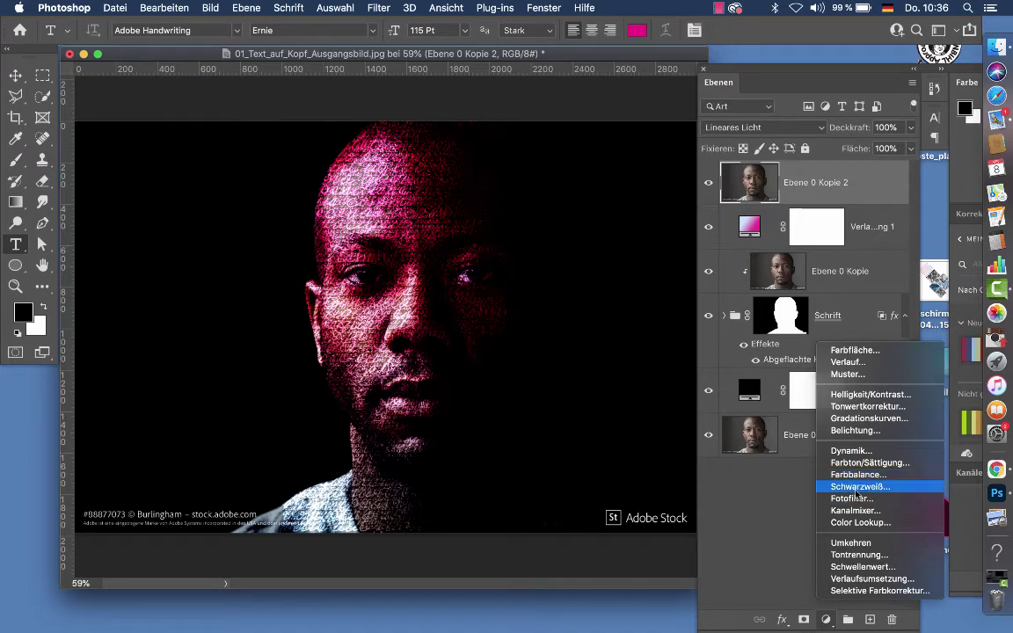
{"action": "left_click", "coordinate": [857, 487]}
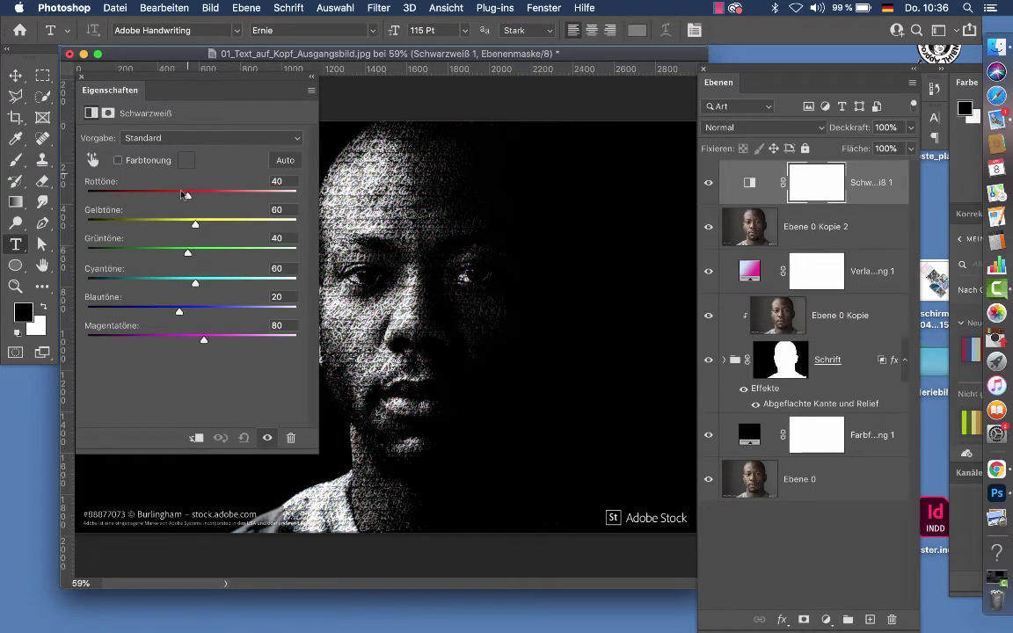
{"action": "left_click_drag", "start_coordinate": [187, 199], "coordinate": [185, 199]}
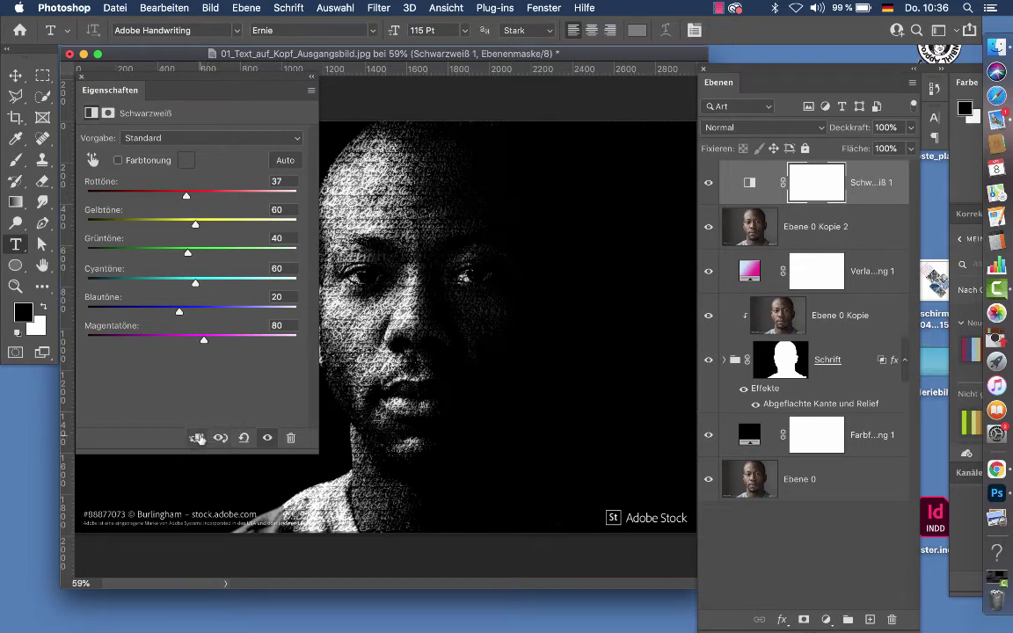
{"action": "left_click", "coordinate": [197, 438]}
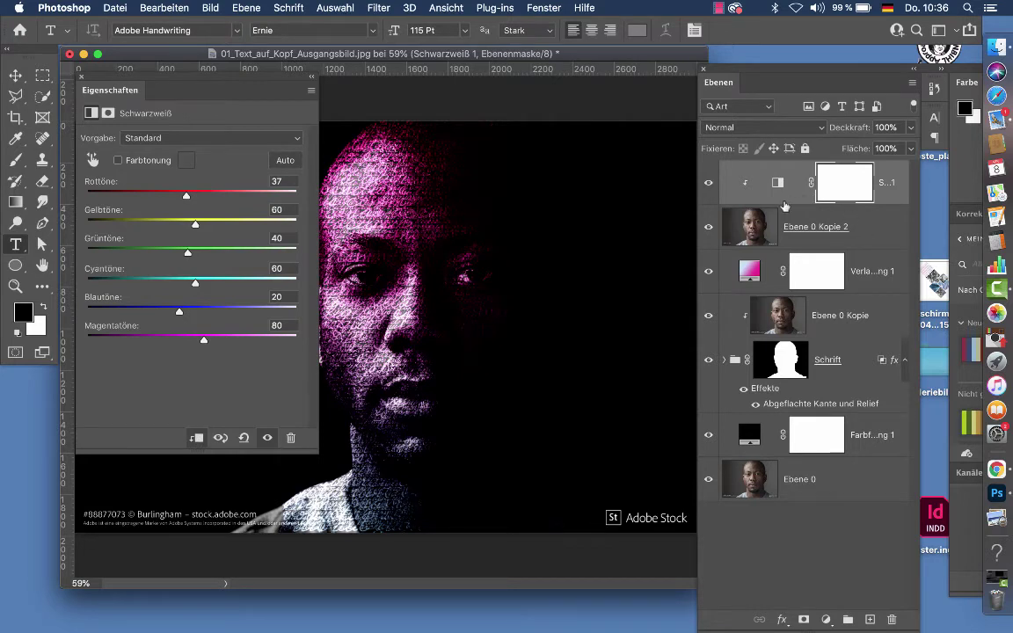
{"action": "left_click", "coordinate": [709, 183]}
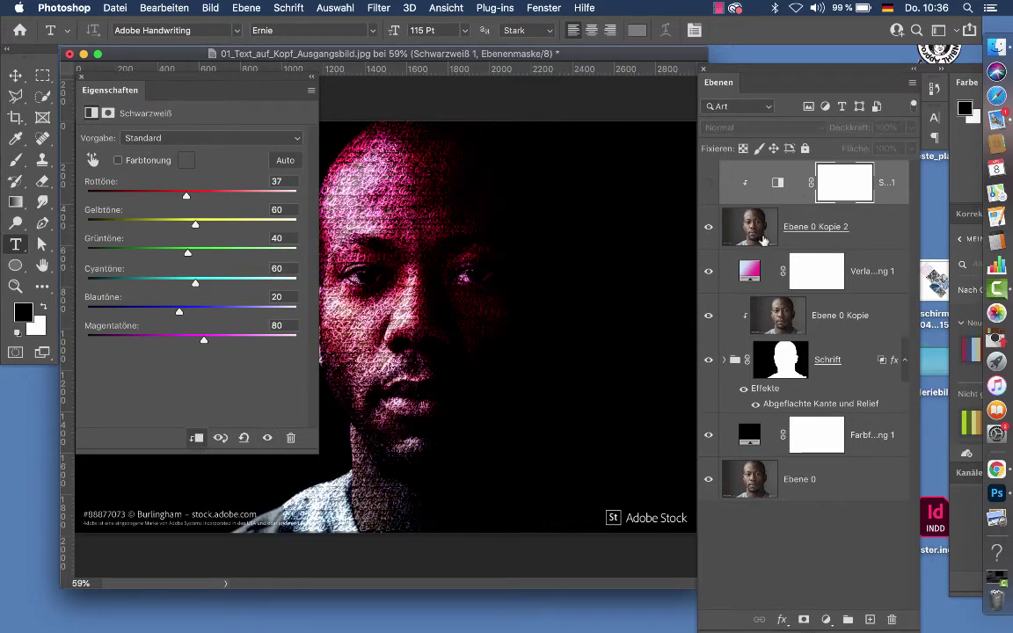
{"action": "left_click", "coordinate": [763, 240]}
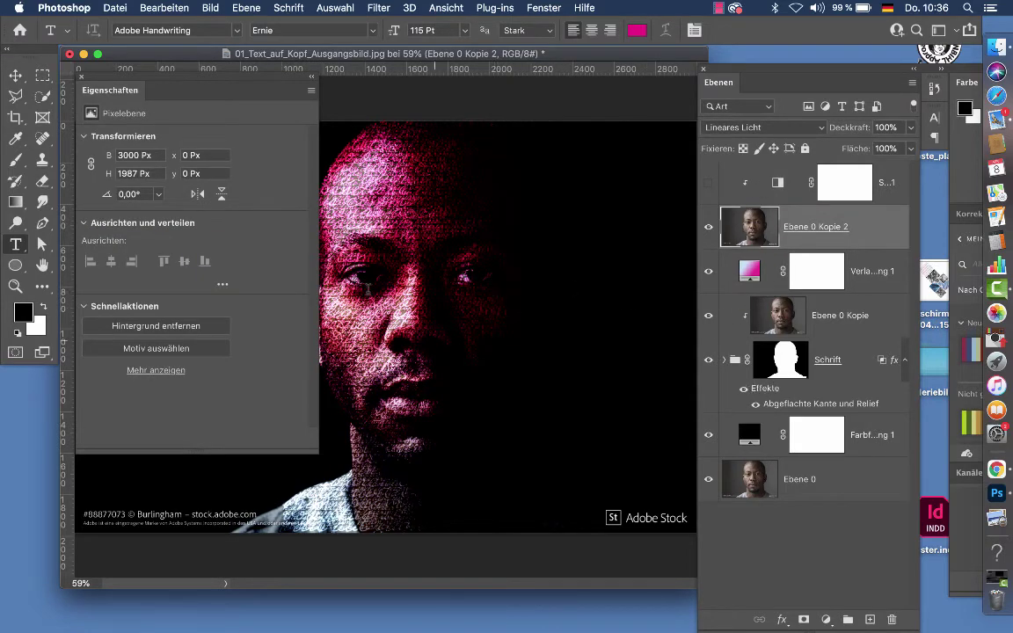
{"action": "left_click", "coordinate": [708, 182]}
{"action": "left_click", "coordinate": [794, 183]}
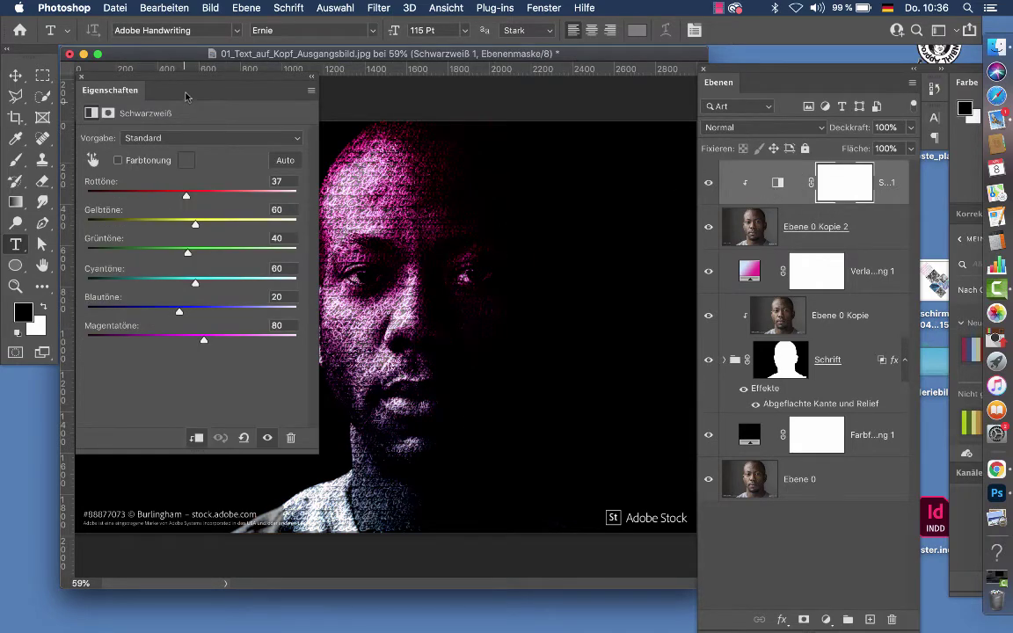
Step: Tune the Schwarzweiß red, yellow and cyan sliders, ending at Rottöne 101 and Gelbtöne 128
{"action": "left_click_drag", "start_coordinate": [186, 95], "coordinate": [138, 220]}
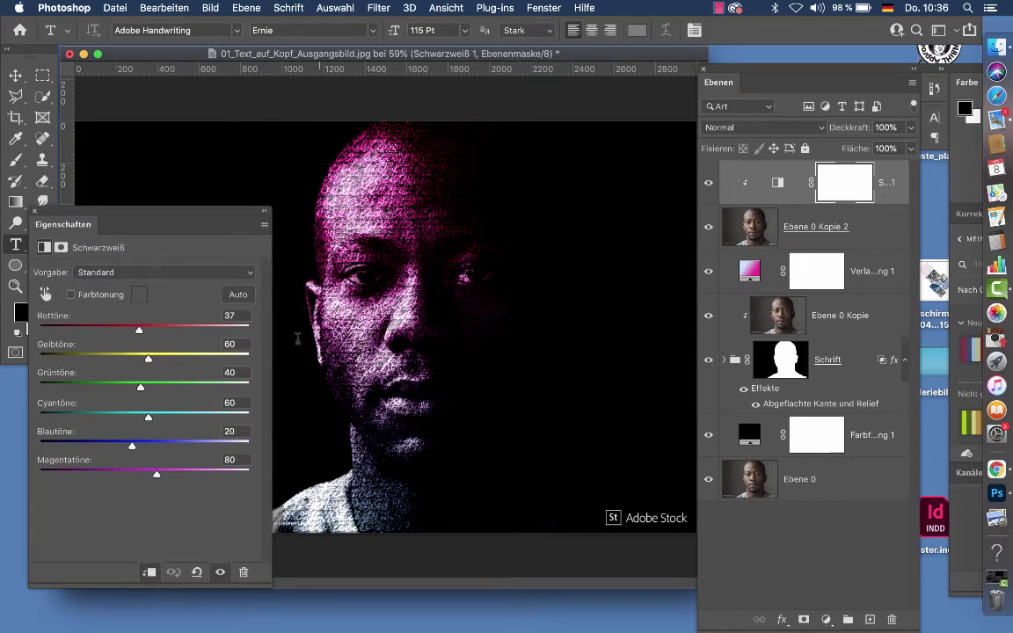
{"action": "mouse_move", "coordinate": [116, 278]}
{"action": "left_mouse_down"}
{"action": "mouse_move", "coordinate": [270, 384]}
{"action": "mouse_move", "coordinate": [194, 358]}
{"action": "left_mouse_up"}
{"action": "mouse_move", "coordinate": [140, 387]}
{"action": "left_mouse_down"}
{"action": "mouse_move", "coordinate": [89, 387]}
{"action": "mouse_move", "coordinate": [183, 386]}
{"action": "left_mouse_up"}
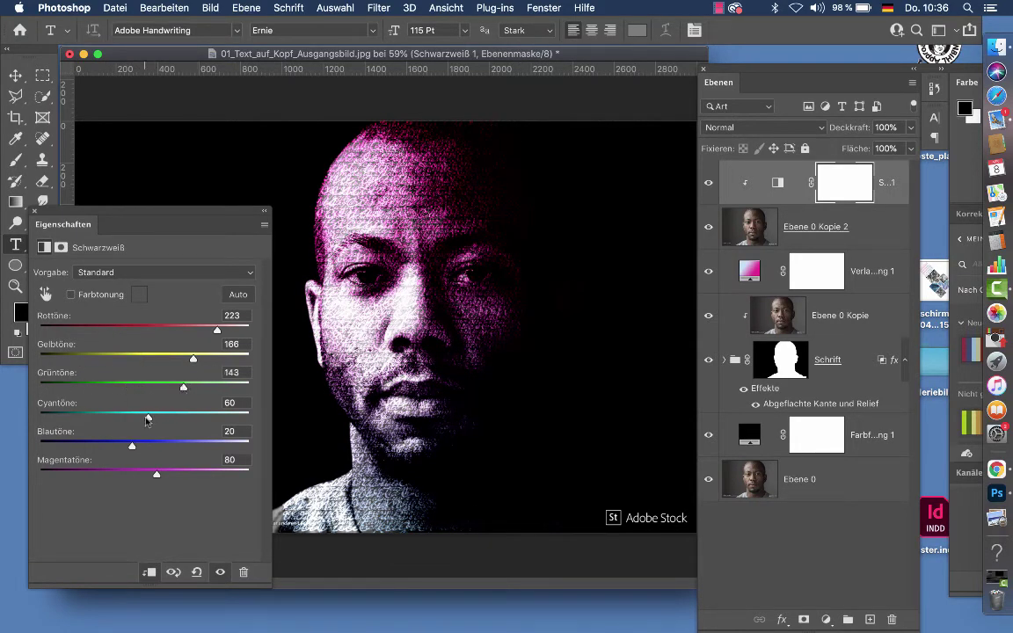
{"action": "mouse_move", "coordinate": [148, 418]}
{"action": "left_mouse_down"}
{"action": "mouse_move", "coordinate": [172, 418]}
{"action": "mouse_move", "coordinate": [134, 446]}
{"action": "mouse_move", "coordinate": [105, 447]}
{"action": "mouse_move", "coordinate": [166, 475]}
{"action": "left_mouse_up"}
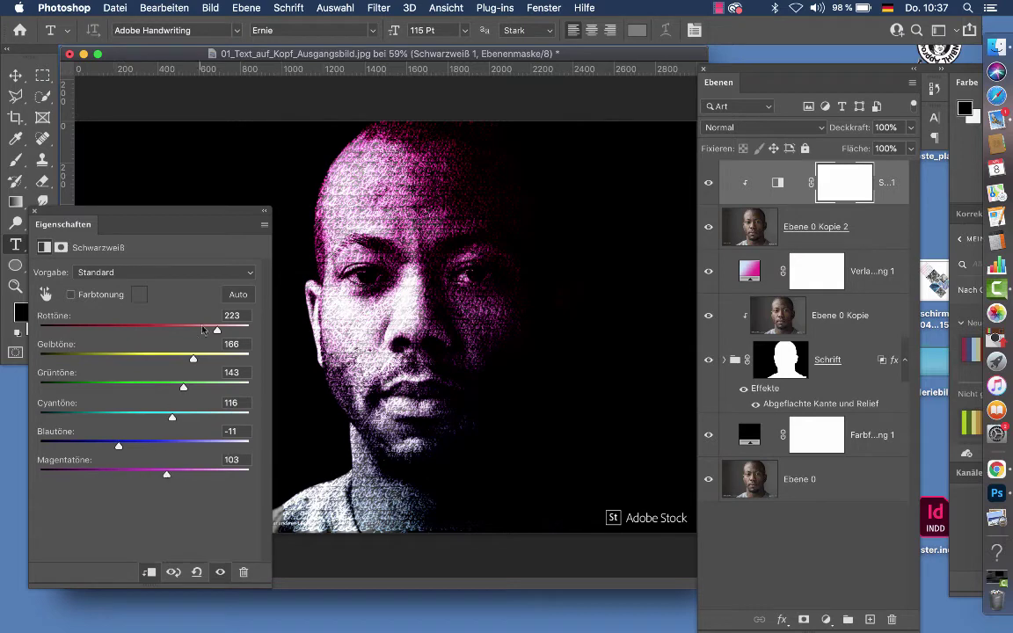
{"action": "mouse_move", "coordinate": [188, 333]}
{"action": "left_mouse_down"}
{"action": "mouse_move", "coordinate": [70, 328]}
{"action": "mouse_move", "coordinate": [248, 330]}
{"action": "mouse_move", "coordinate": [172, 331]}
{"action": "mouse_move", "coordinate": [53, 361]}
{"action": "mouse_move", "coordinate": [177, 360]}
{"action": "left_mouse_up"}
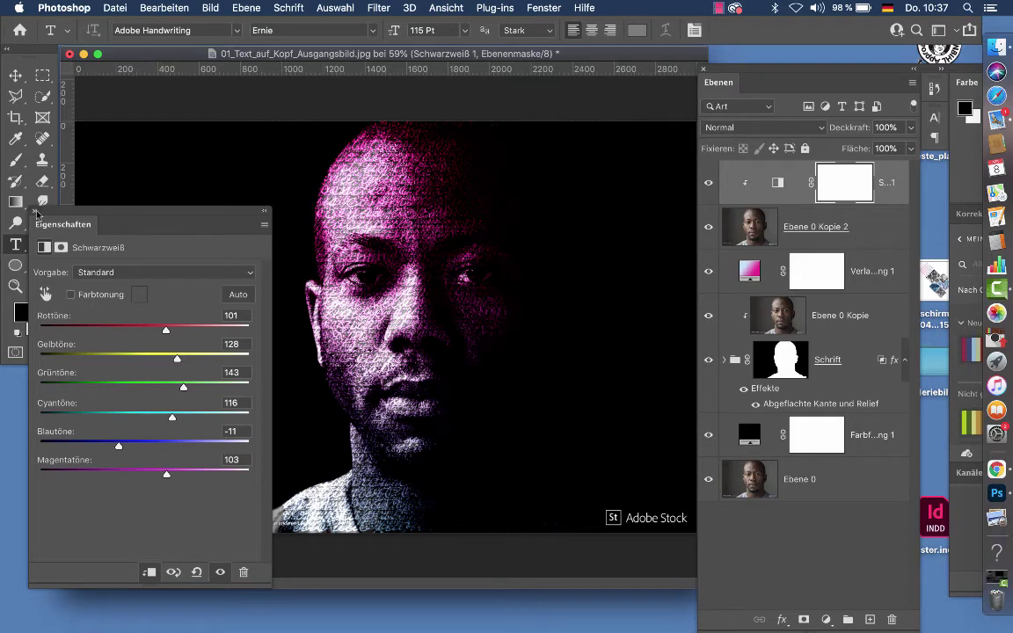
{"action": "left_click", "coordinate": [35, 212]}
Step: Add a clipped Gradationskurven layer and bow the RGB curve upward to 143 → 212
{"action": "left_click", "coordinate": [826, 620]}
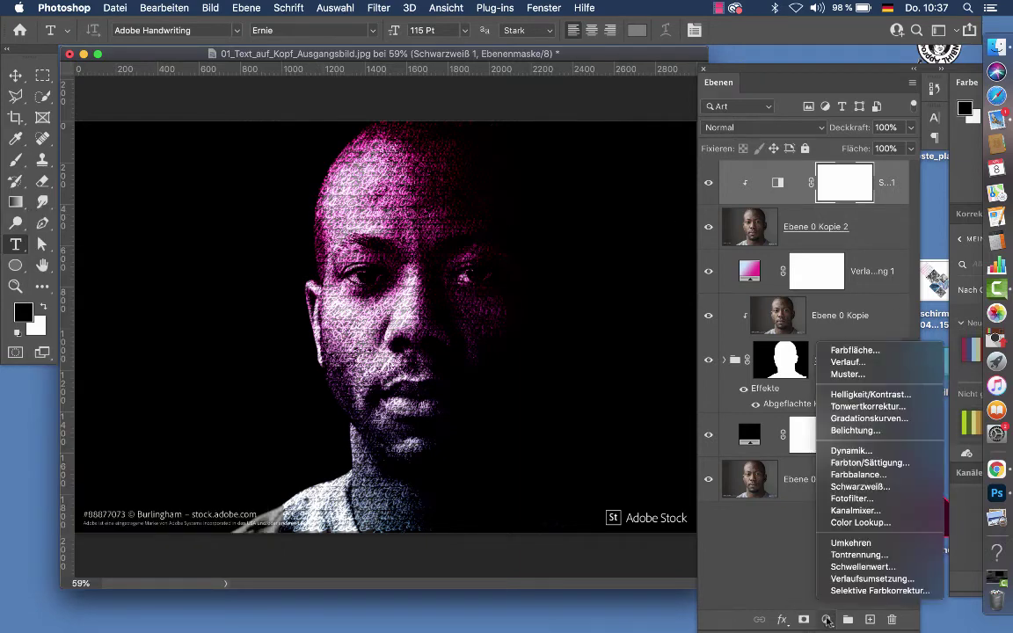
{"action": "left_click", "coordinate": [869, 419]}
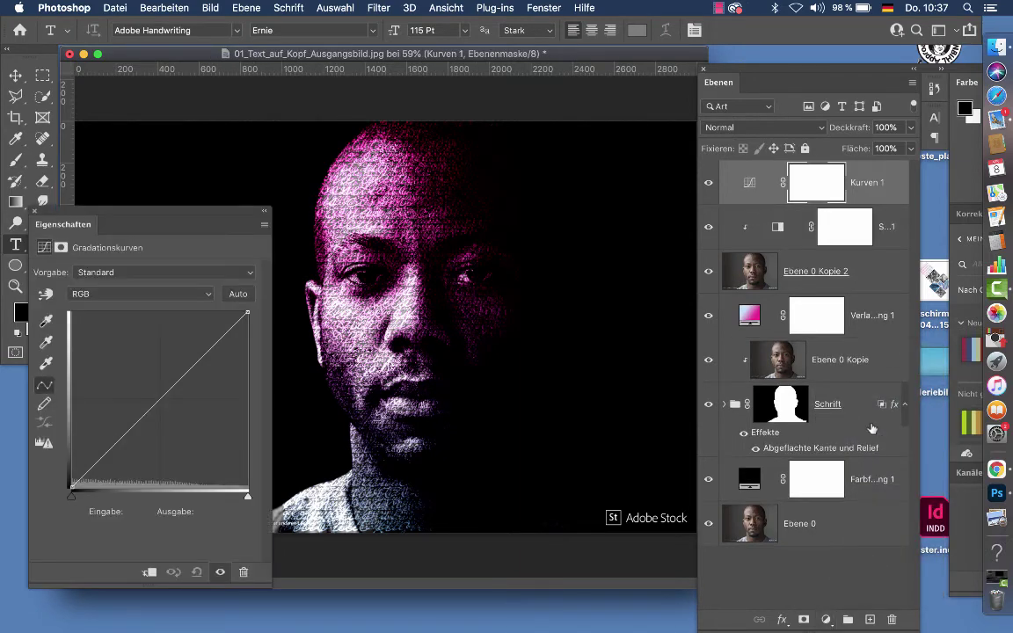
{"action": "left_click", "coordinate": [149, 572]}
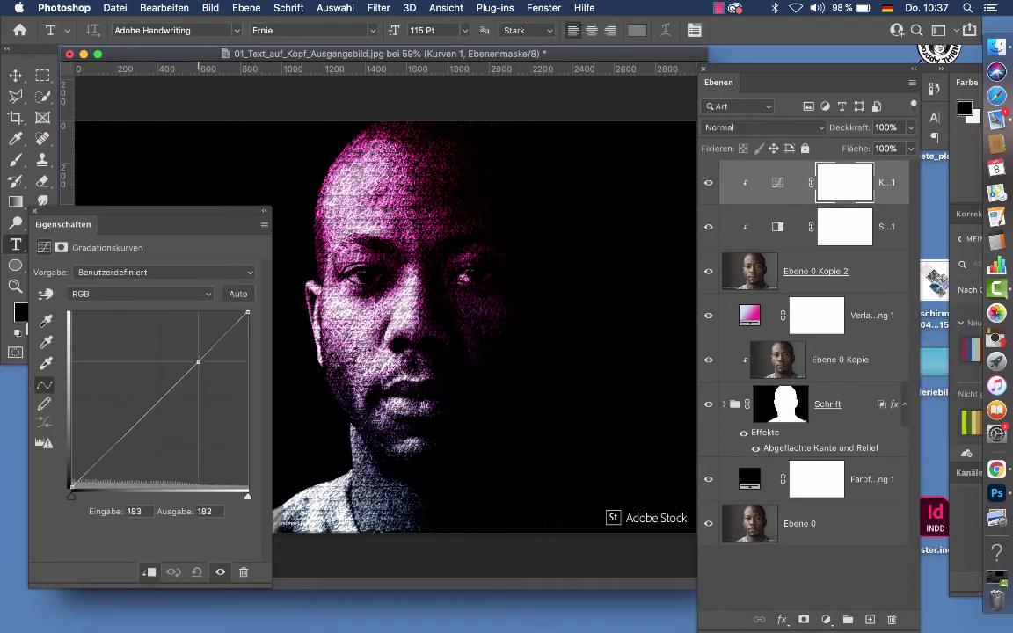
{"action": "left_click_drag", "start_coordinate": [184, 376], "coordinate": [177, 339]}
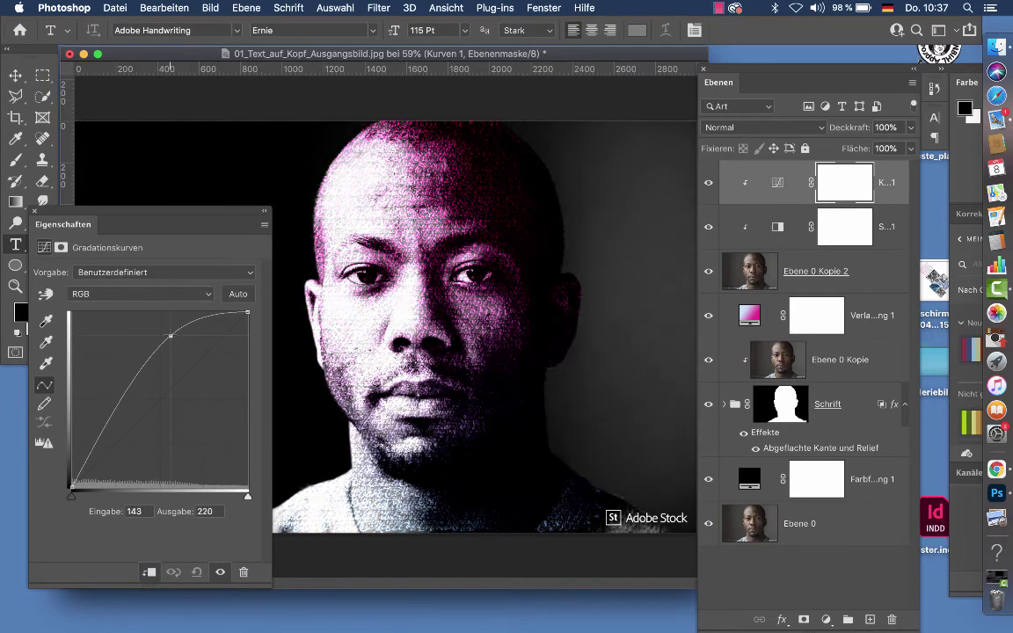
{"action": "left_click_drag", "start_coordinate": [176, 340], "coordinate": [173, 343]}
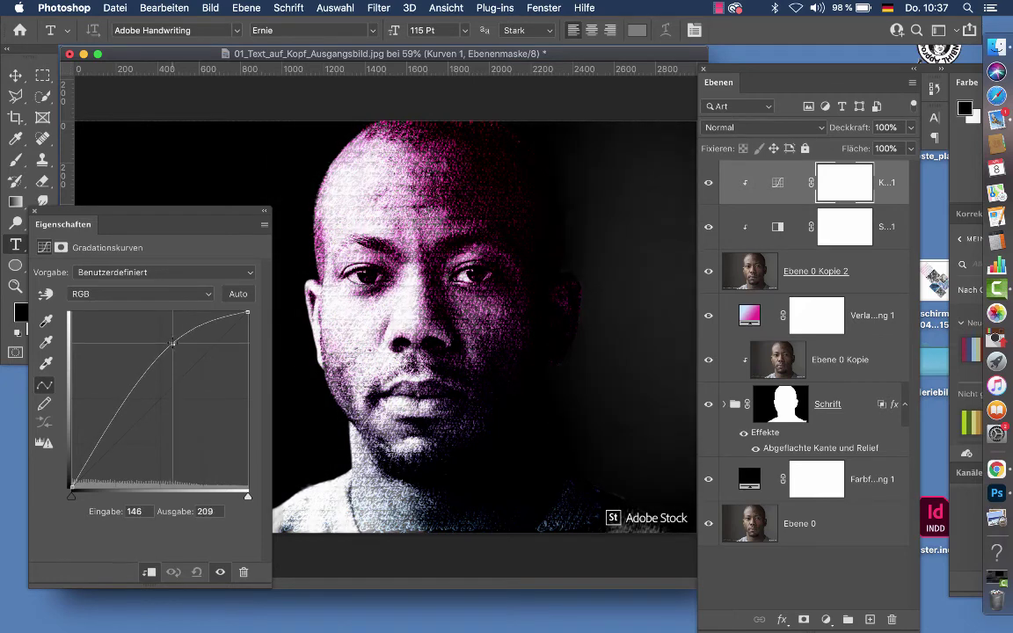
{"action": "mouse_move", "coordinate": [113, 425]}
{"action": "left_mouse_down"}
{"action": "mouse_move", "coordinate": [111, 440]}
{"action": "mouse_move", "coordinate": [109, 398]}
{"action": "mouse_move", "coordinate": [119, 412]}
{"action": "left_mouse_up"}
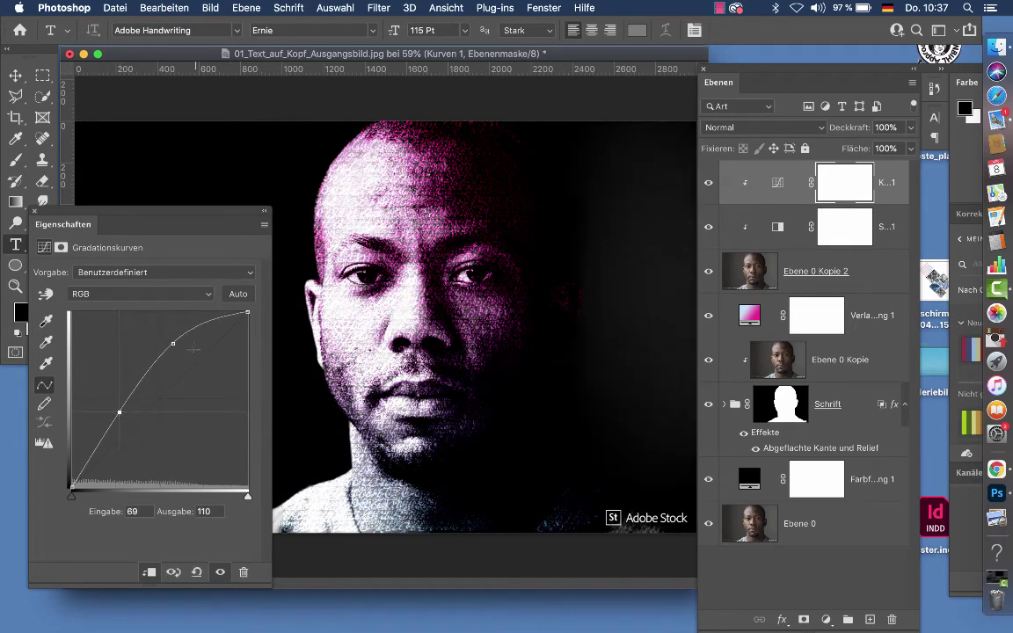
{"action": "left_click_drag", "start_coordinate": [173, 342], "coordinate": [170, 341]}
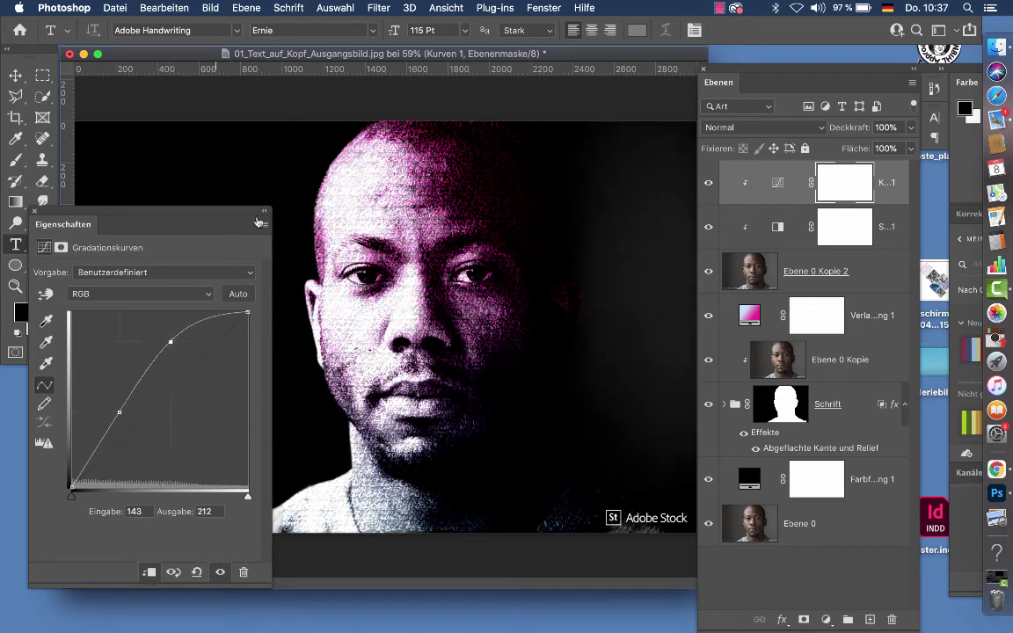
Step: Retune Schwarzweiß red and yellow tones to yellow 124, and lower the curve point to 133 → 200
{"action": "left_click", "coordinate": [778, 228]}
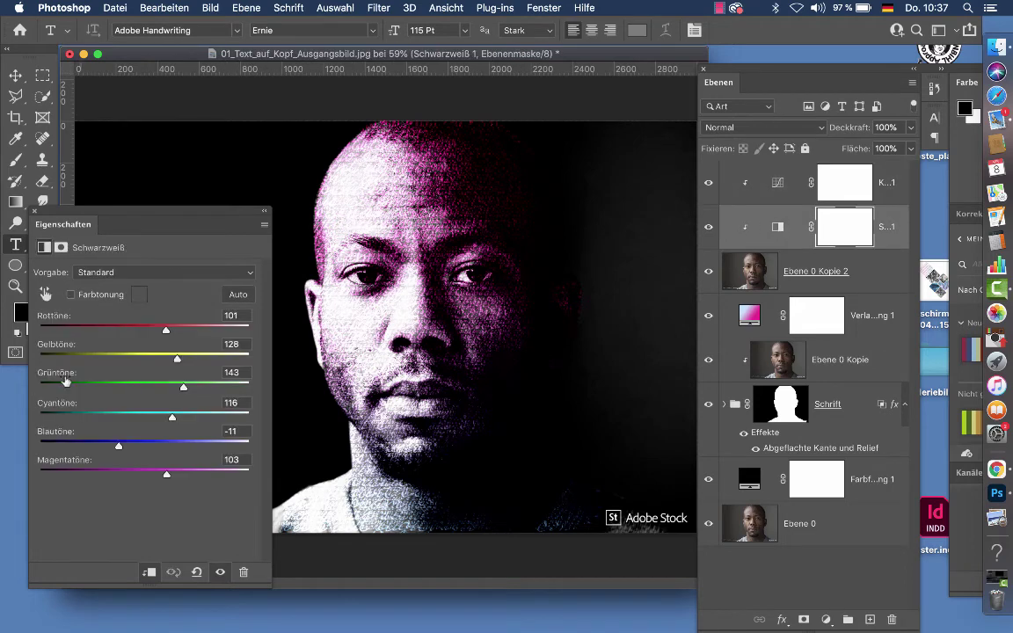
{"action": "mouse_move", "coordinate": [165, 331]}
{"action": "left_mouse_down"}
{"action": "mouse_move", "coordinate": [70, 331]}
{"action": "mouse_move", "coordinate": [106, 331]}
{"action": "mouse_move", "coordinate": [82, 350]}
{"action": "left_mouse_up"}
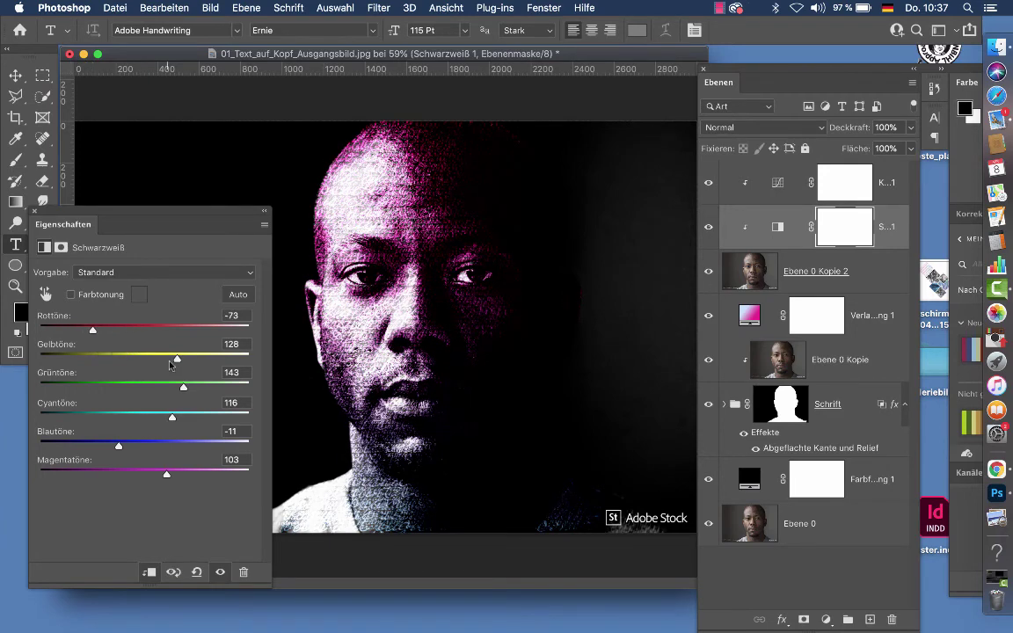
{"action": "mouse_move", "coordinate": [177, 360]}
{"action": "left_mouse_down"}
{"action": "mouse_move", "coordinate": [84, 359]}
{"action": "mouse_move", "coordinate": [123, 360]}
{"action": "mouse_move", "coordinate": [168, 331]}
{"action": "left_mouse_up"}
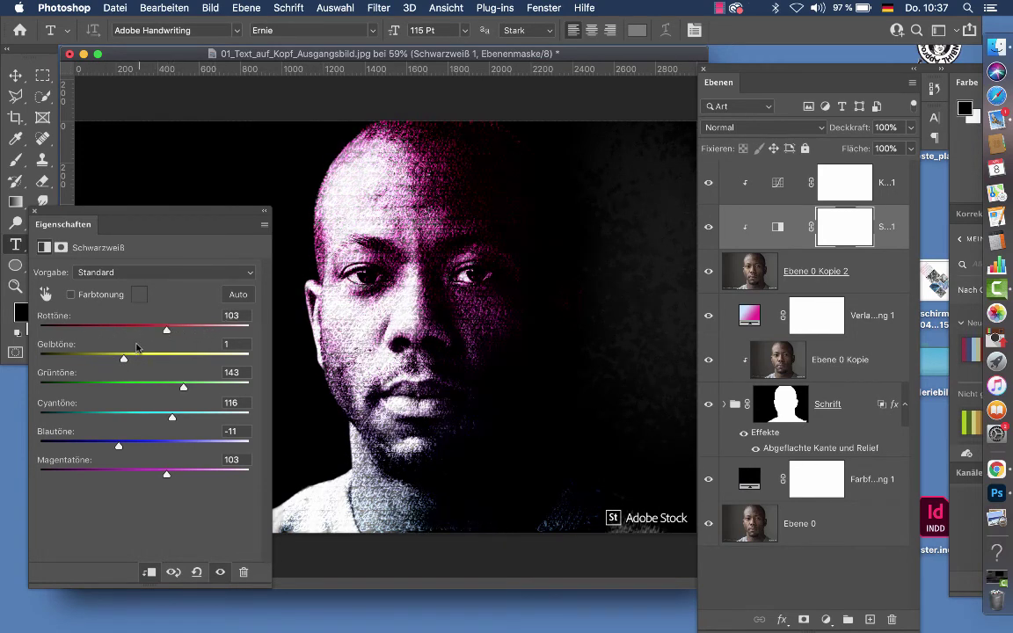
{"action": "mouse_move", "coordinate": [124, 361]}
{"action": "left_mouse_down"}
{"action": "mouse_move", "coordinate": [176, 360]}
{"action": "mouse_move", "coordinate": [171, 368]}
{"action": "left_mouse_up"}
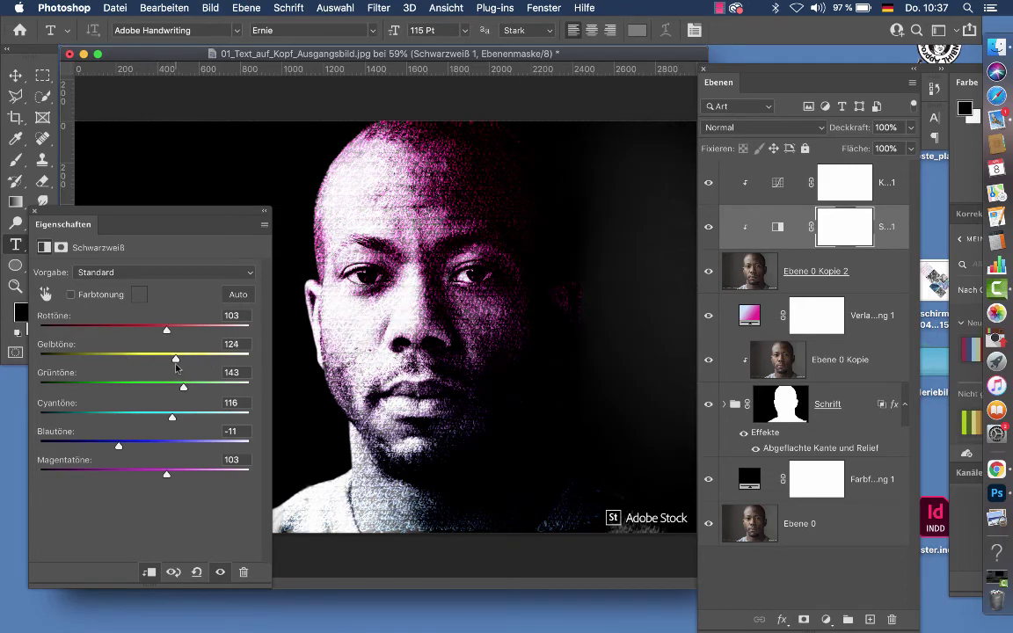
{"action": "left_click", "coordinate": [777, 186]}
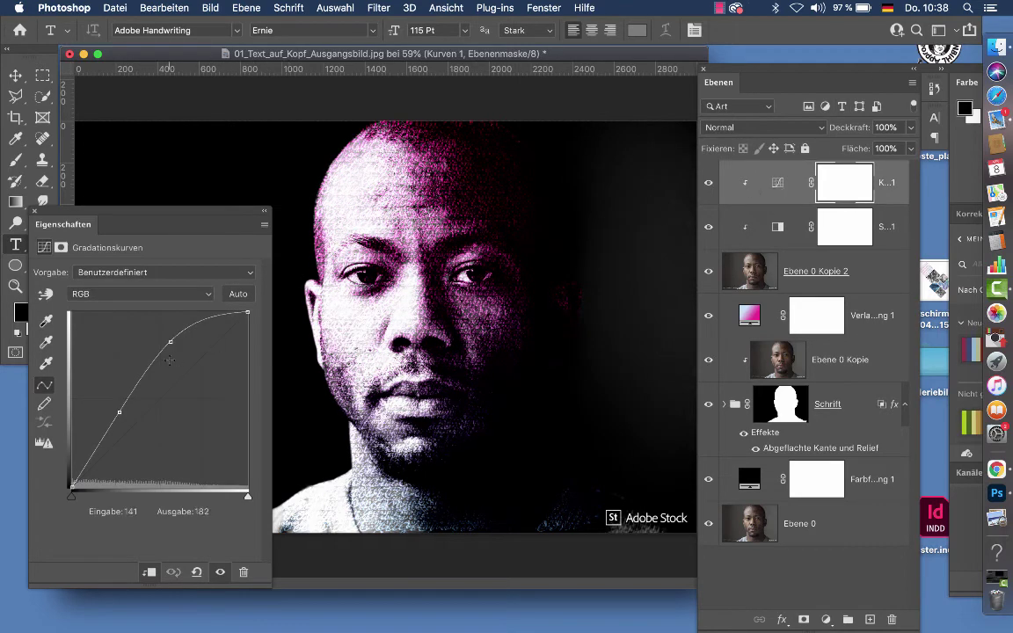
{"action": "mouse_move", "coordinate": [170, 341]}
{"action": "left_mouse_down"}
{"action": "mouse_move", "coordinate": [203, 395]}
{"action": "mouse_move", "coordinate": [162, 351]}
{"action": "left_mouse_up"}
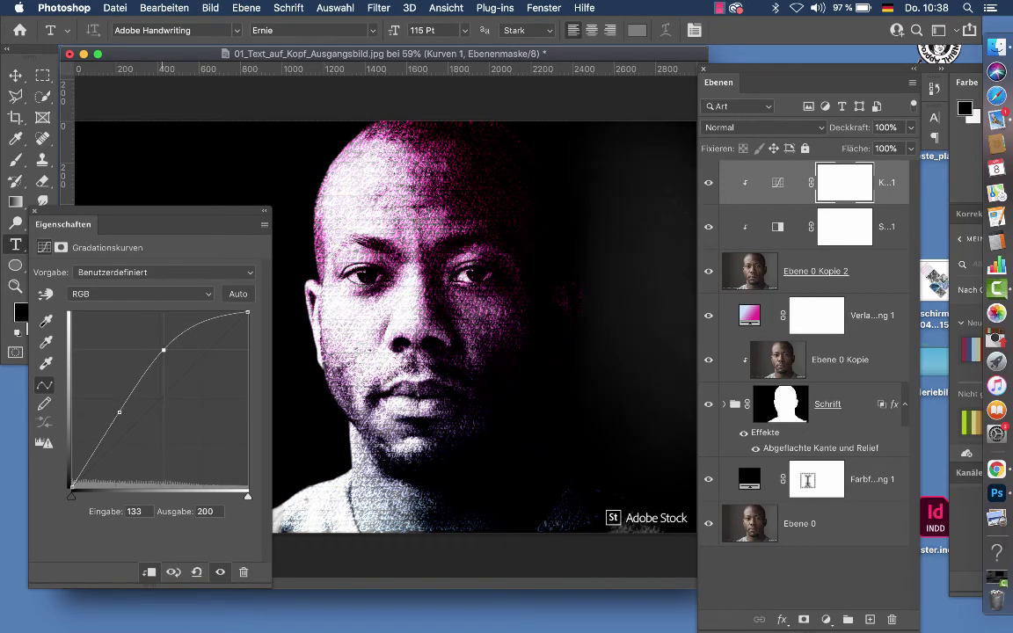
Step: After previewing blend modes, keep Ebene 0 Kopie 2 in Lineares Licht and shift the Layers panel left
{"action": "left_click", "coordinate": [791, 255]}
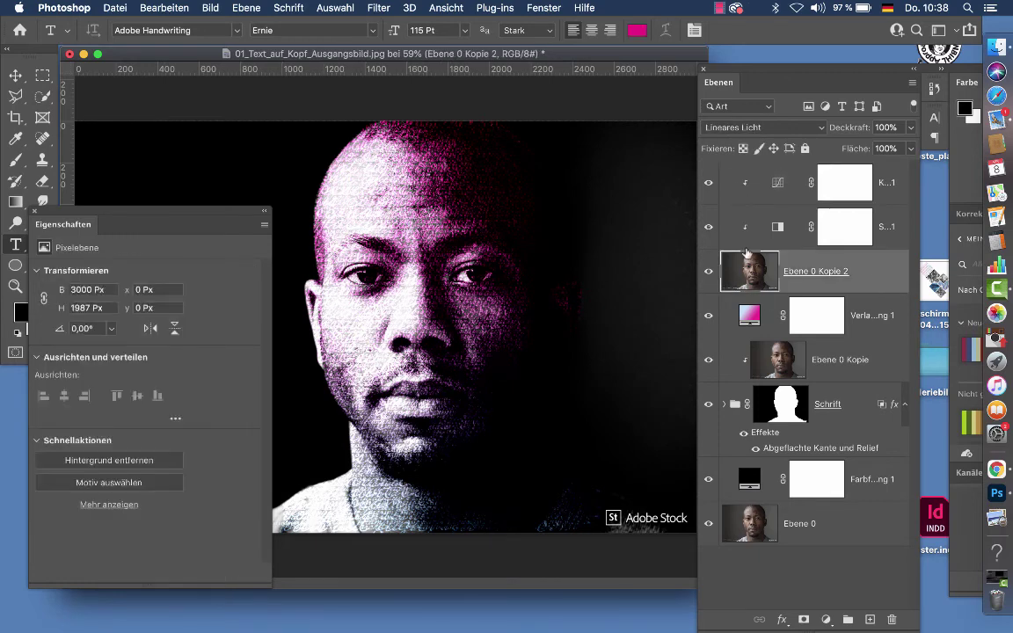
{"action": "left_click", "coordinate": [744, 128]}
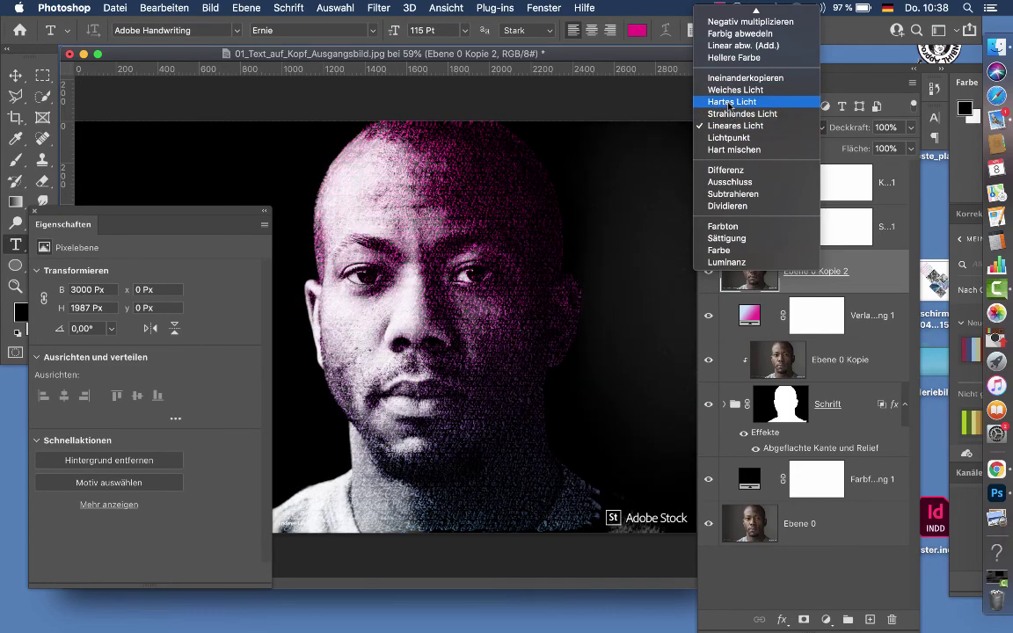
{"action": "left_click", "coordinate": [729, 131]}
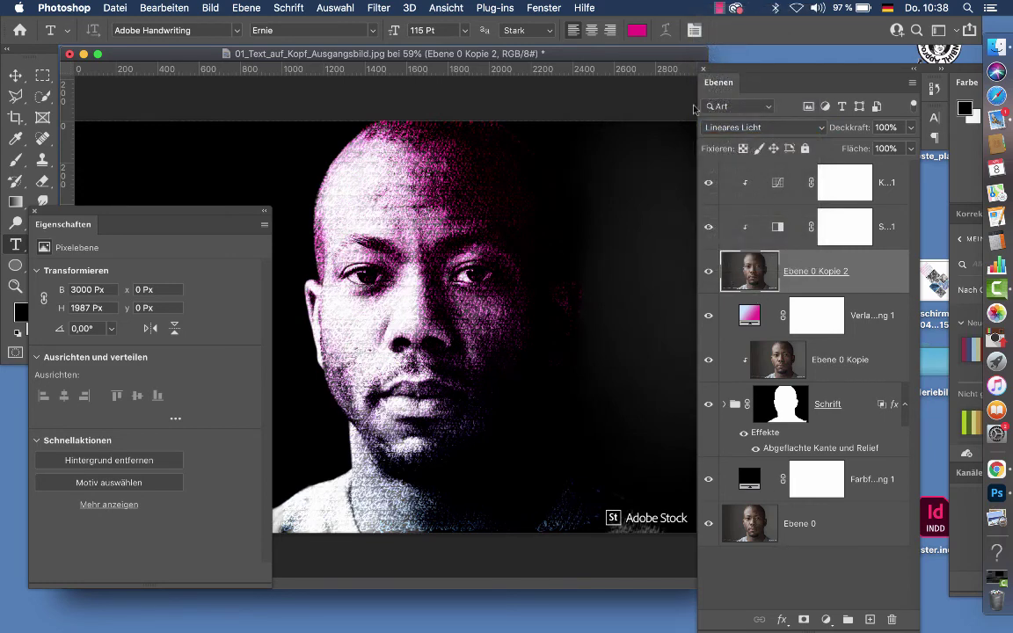
{"action": "left_click_drag", "start_coordinate": [720, 73], "coordinate": [645, 70]}
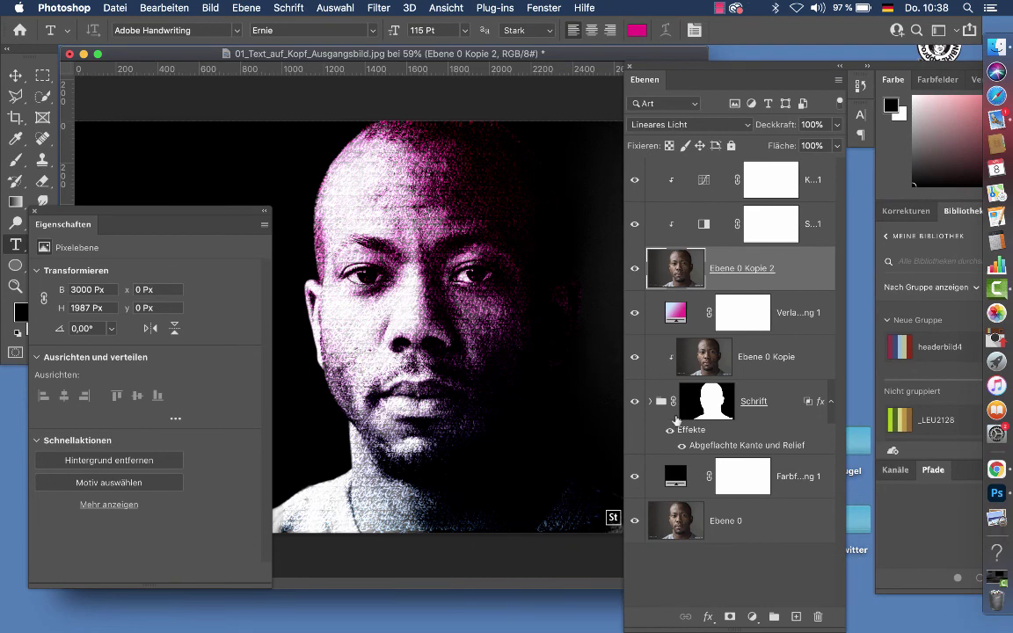
Step: Apply a teal preset to the Verlaufsfüllung 1 gradient fill, then replace it with a pink preset
{"action": "left_click", "coordinate": [678, 310]}
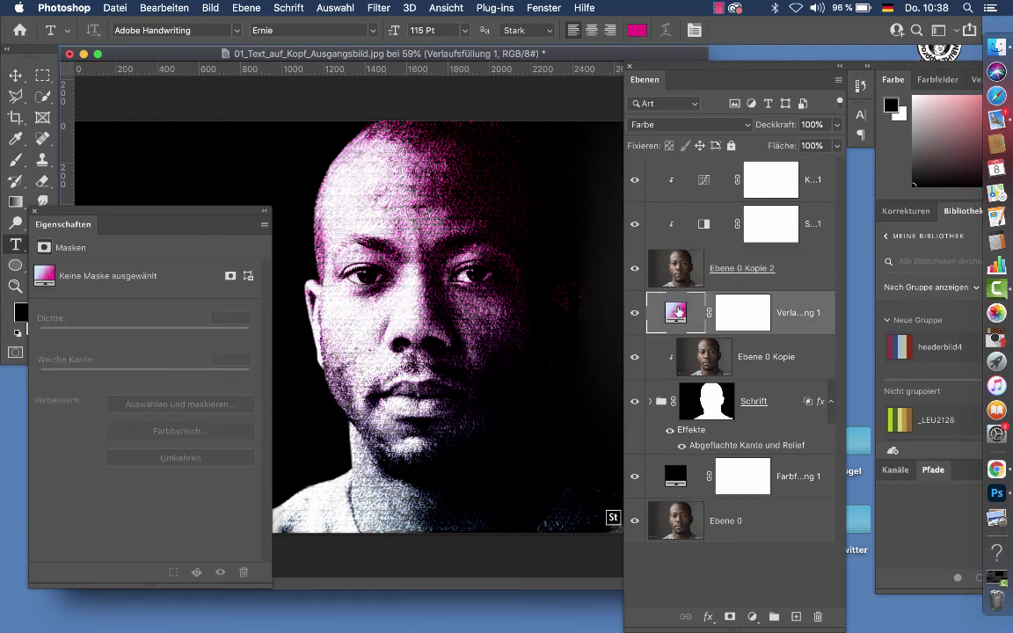
{"action": "double_click", "coordinate": [678, 312]}
{"action": "left_click", "coordinate": [182, 82]}
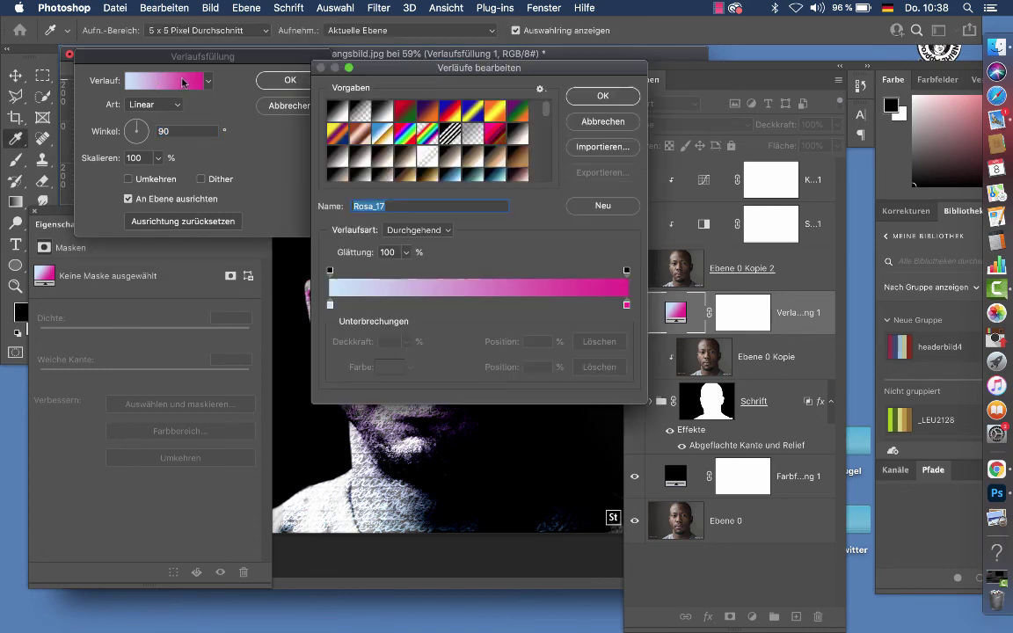
{"action": "scroll", "coordinate": [347, 114], "scroll_direction": "down", "scroll_amount": 10}
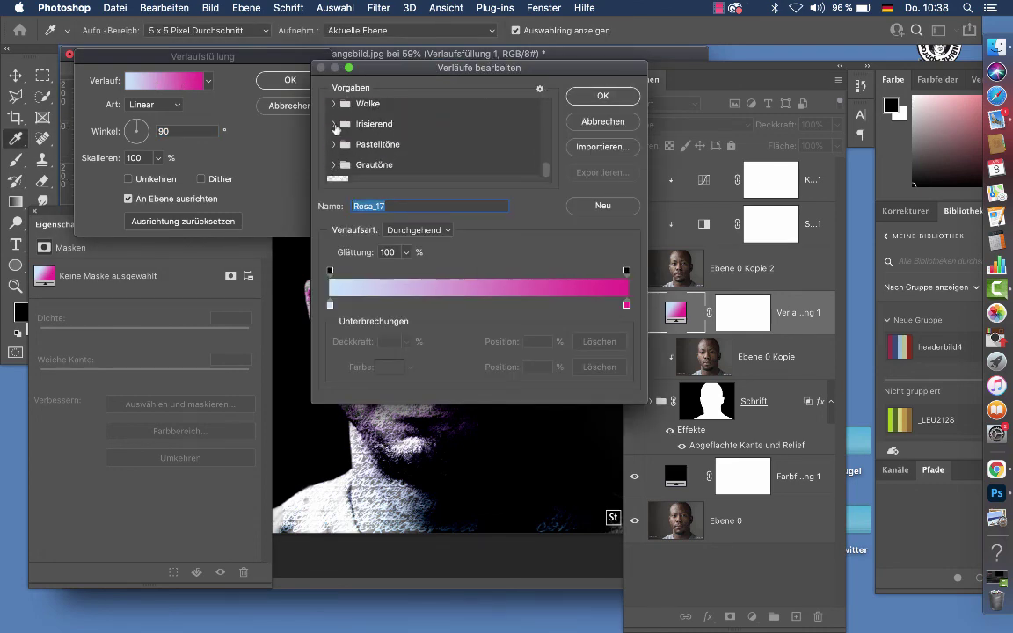
{"action": "scroll", "coordinate": [336, 139], "scroll_direction": "down", "scroll_amount": 5}
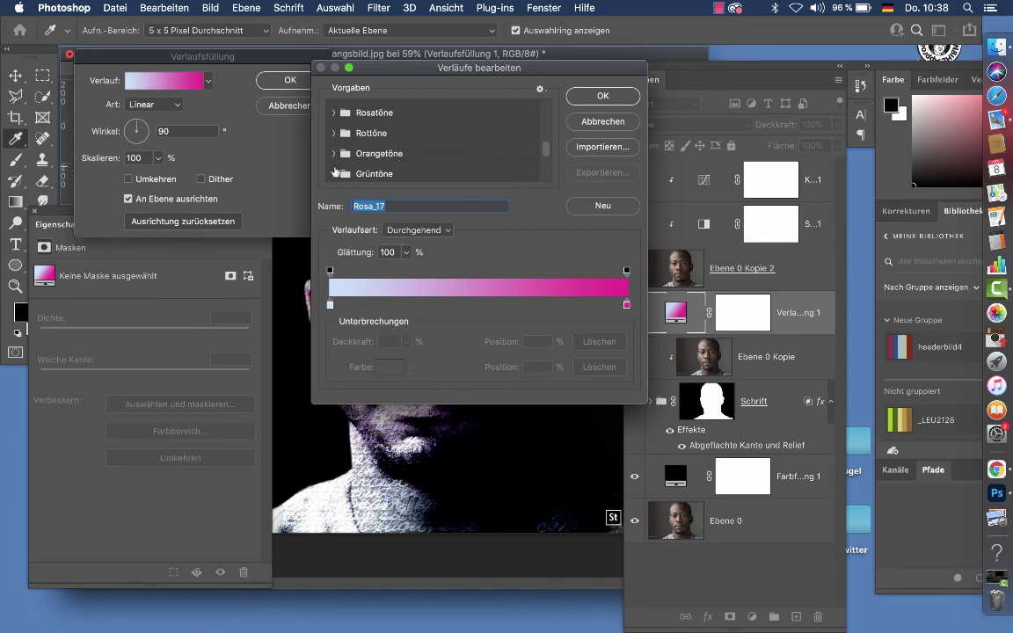
{"action": "scroll", "coordinate": [343, 158], "scroll_direction": "up", "scroll_amount": 5}
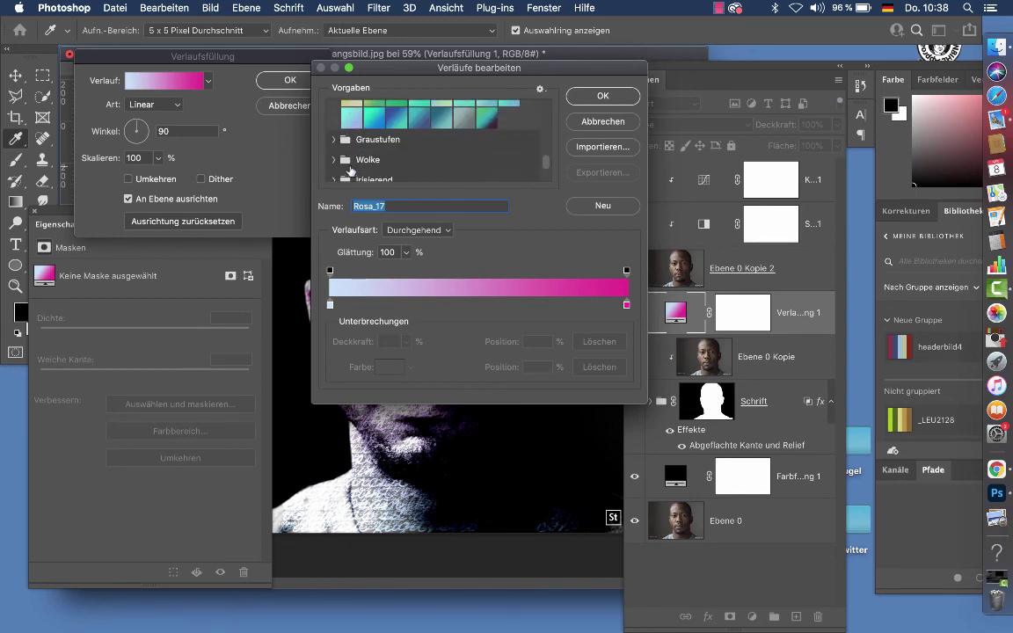
{"action": "left_click", "coordinate": [491, 118]}
{"action": "key", "text": "Return"}
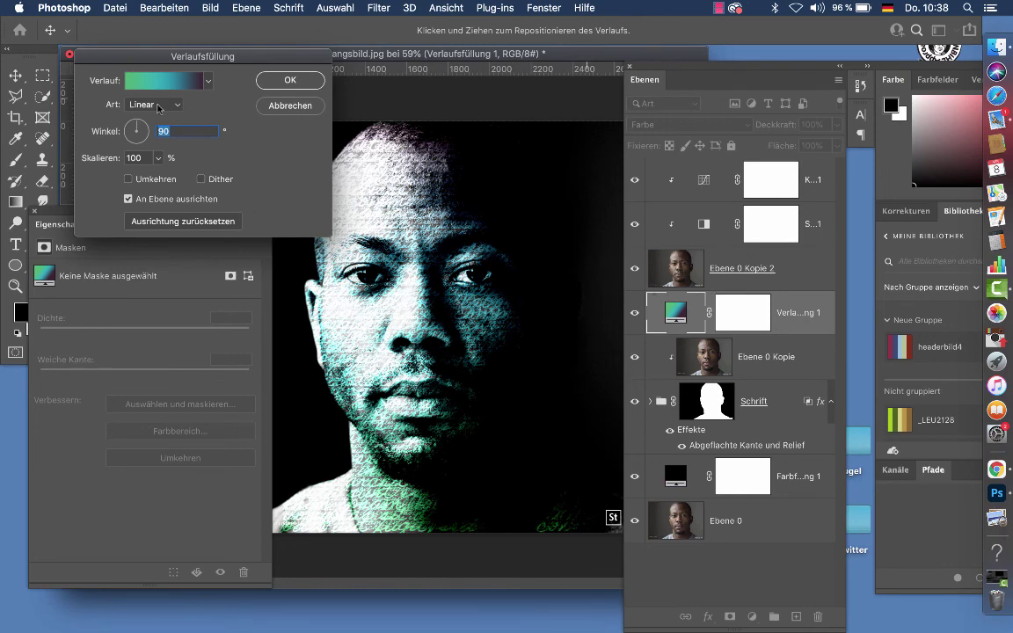
{"action": "left_click", "coordinate": [206, 81]}
{"action": "left_click", "coordinate": [131, 168]}
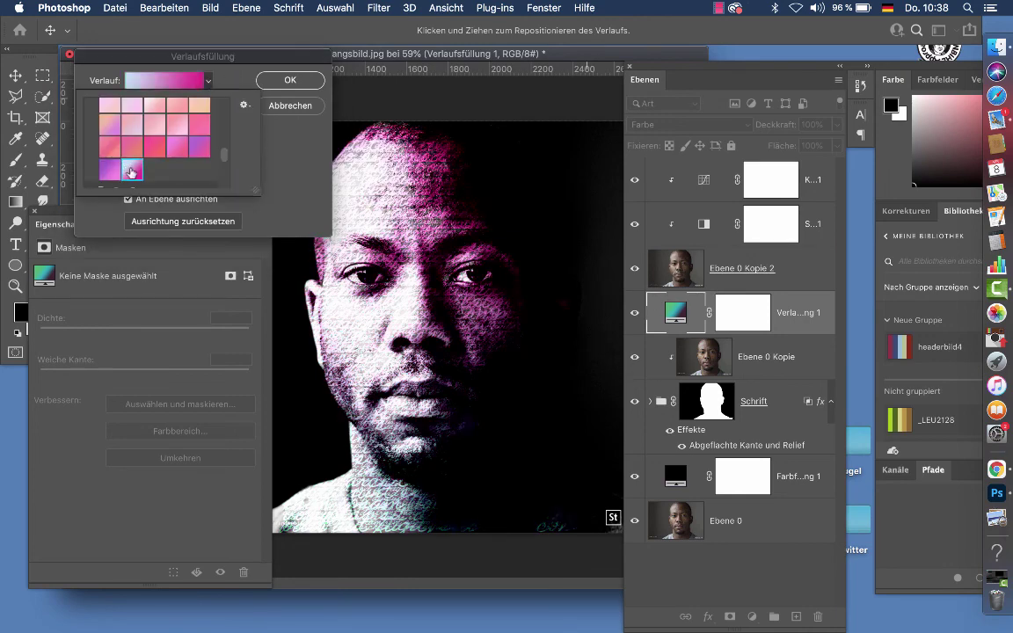